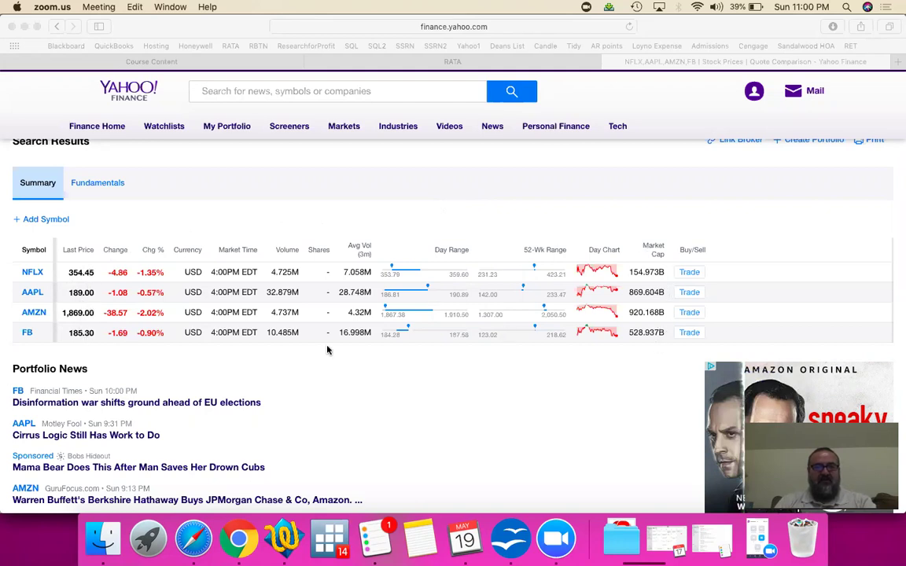
Enter the Symbol heading in A1 and NFLX in A2.
click(97, 273)
scroll(97, 275, up, 3)
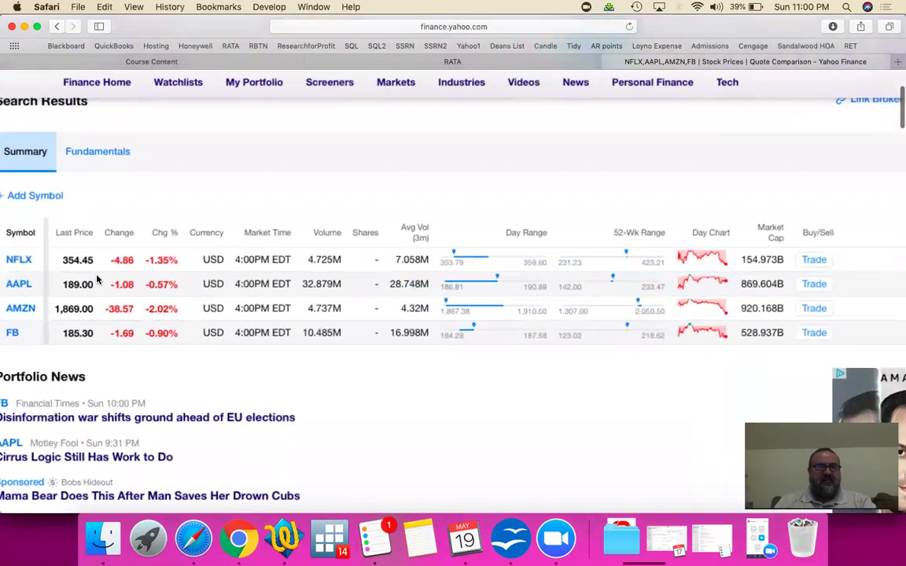
key(super+Tab)
key(super+Tab)
text(Symbol)
key(Return)
text(NFLX)
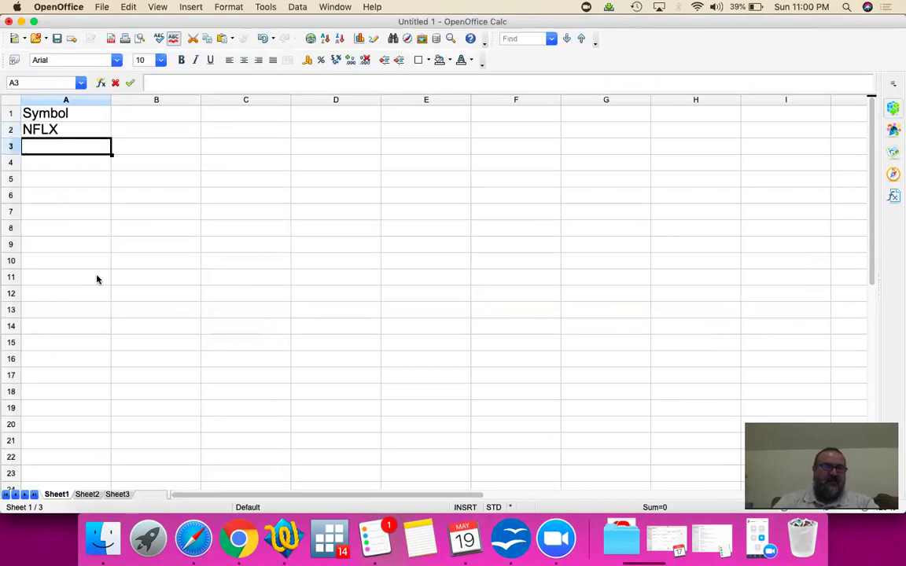
key(Return)
Enter the tickers AAPL, AMZN and FB in A3:A5, checking the quotes page.
key(super+Tab)
key(super+Tab)
text(AAPL)
key(Return)
key(super+Tab)
key(super+Tab)
text(AMZN)
key(Return)
key(super+Tab)
key(super+Tab)
text(FB)
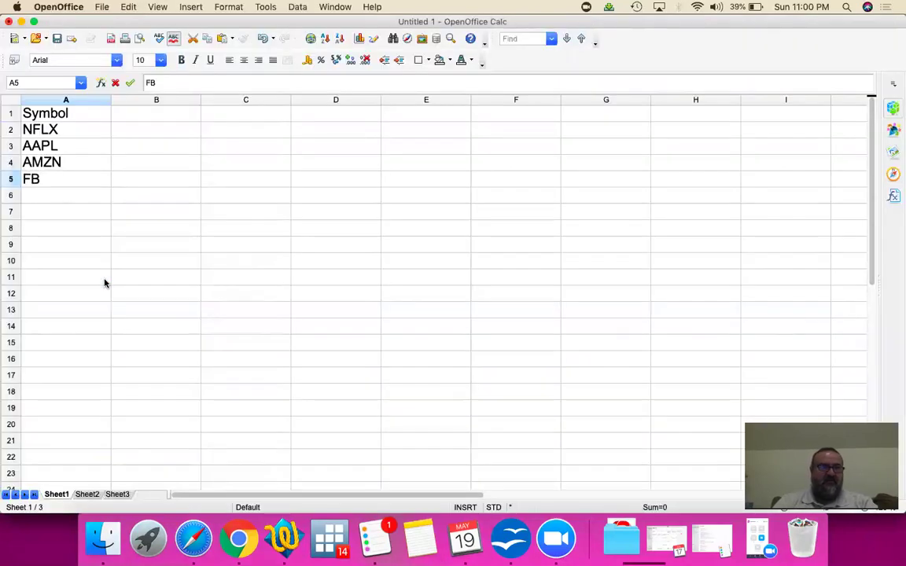
Add the Price heading in B1.
key(Tab)
key(Up)
key(Up)
key(Up)
key(Up)
text(Price)
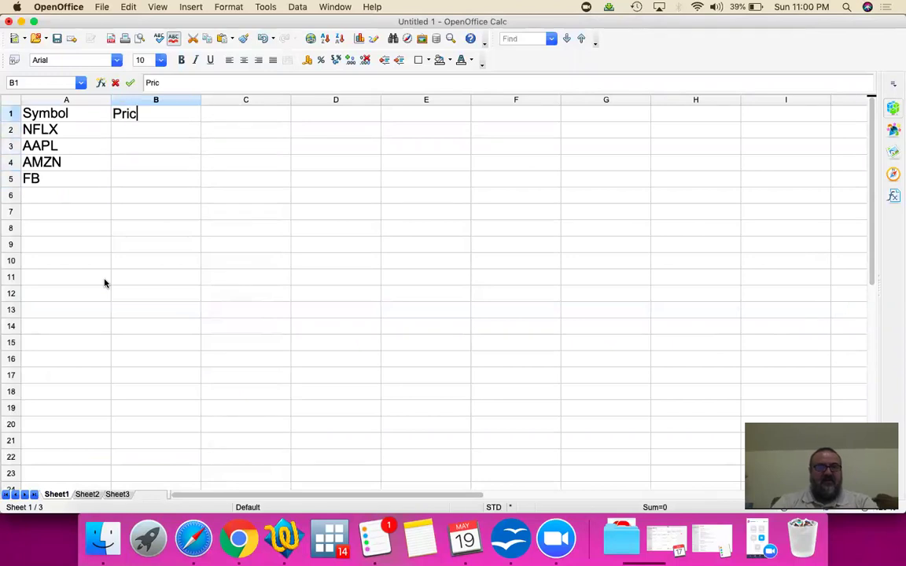
key(Return)
key(super+Tab)
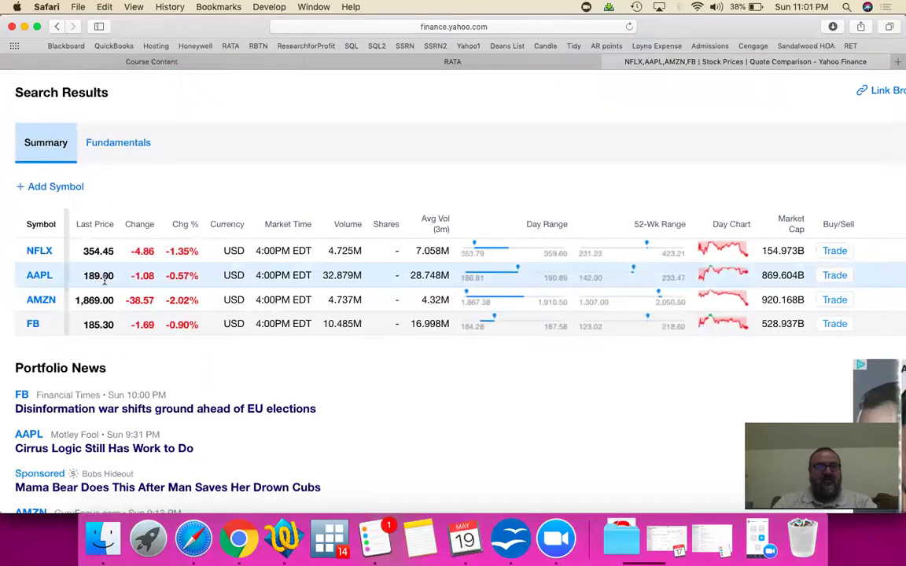
Enter NFLX's price 354.45 and AAPL's price 189 in B2:B3.
key(super+Tab)
text(354.45)
key(Return)
key(super+Tab)
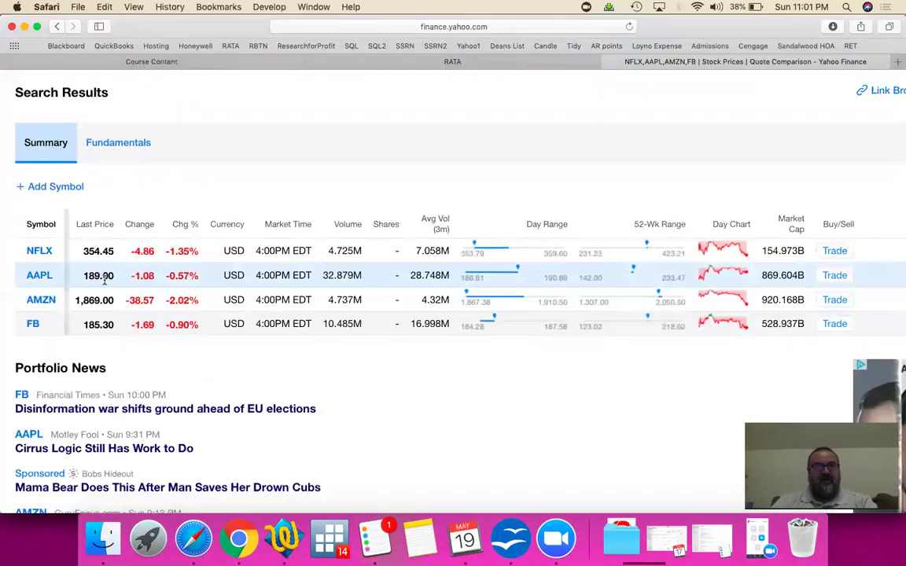
key(super+Tab)
text(189)
key(Return)
Enter AMZN's price 1869 and FB's price 185.3 in B4:B5.
key(super+Tab)
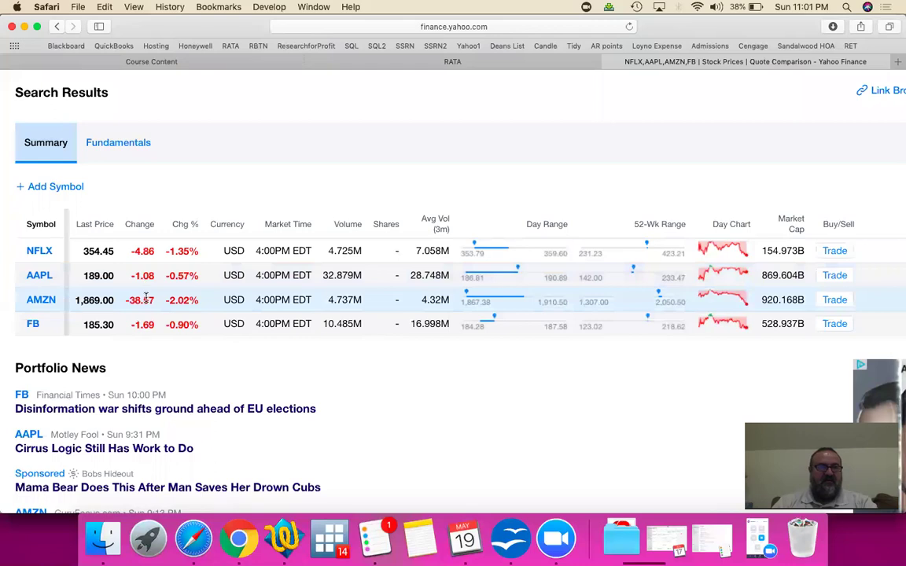
key(super+Tab)
text(1869)
key(Return)
key(super+Tab)
key(super+Tab)
text(185.3)
key(Return)
key(Up)
key(Up)
key(Up)
key(Up)
key(Up)
Type the Market Cap. heading in C1.
key(Right)
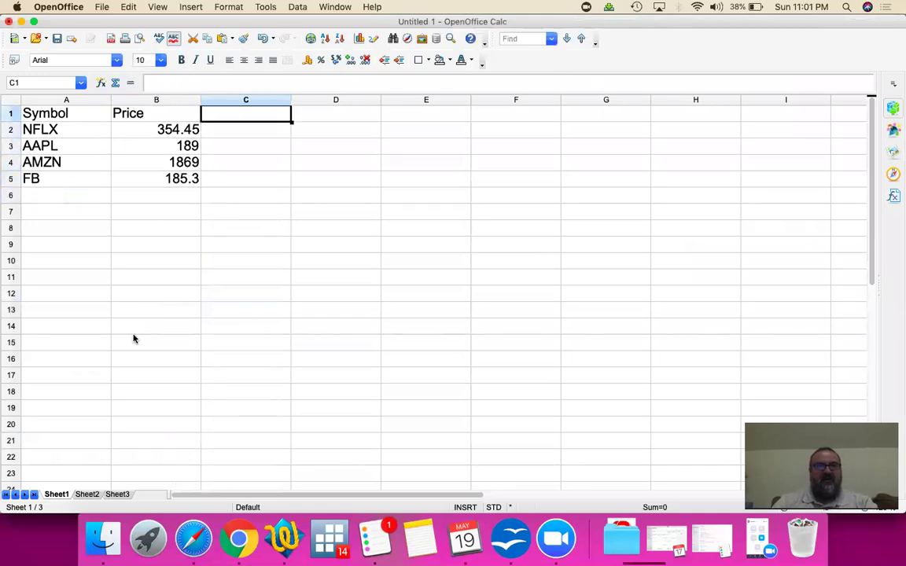
text(M)
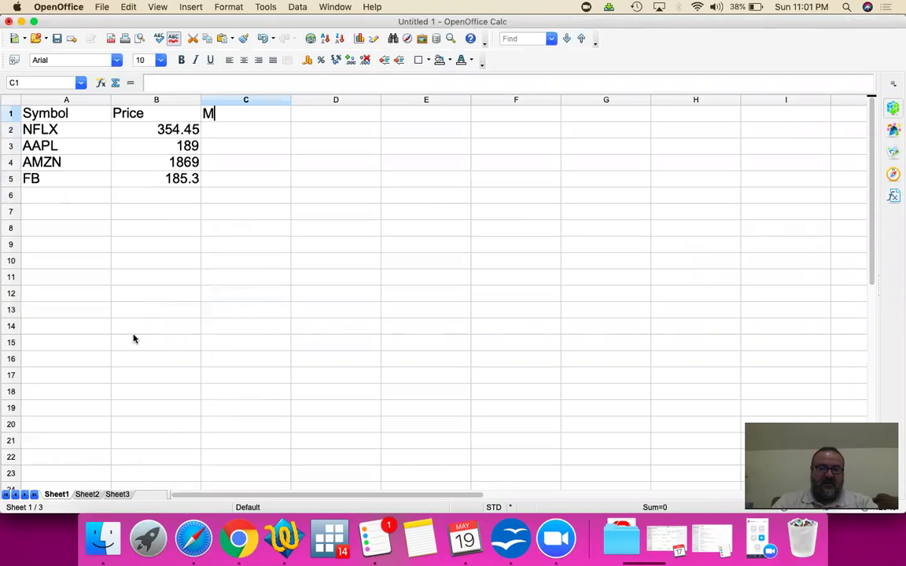
text(arket Cap)
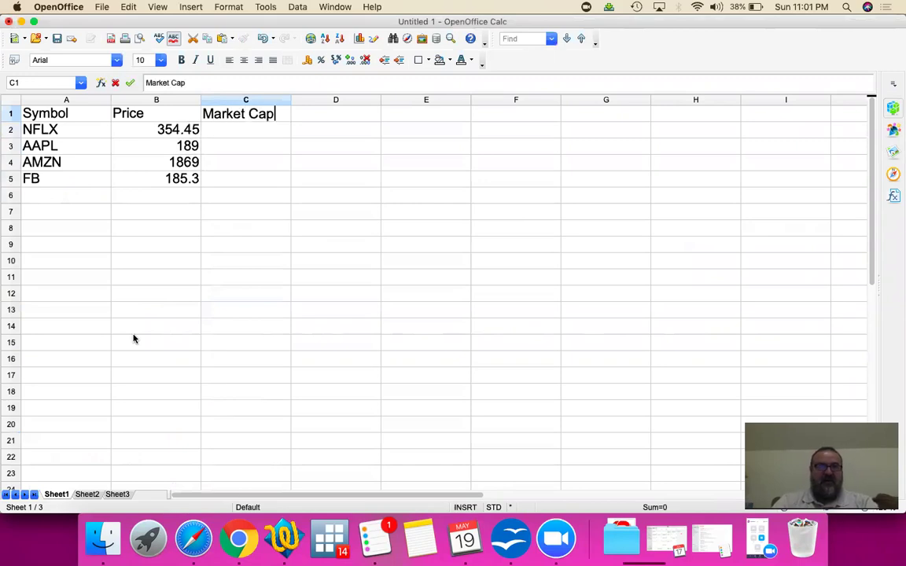
text(.)
key(Return)
key(super+Tab)
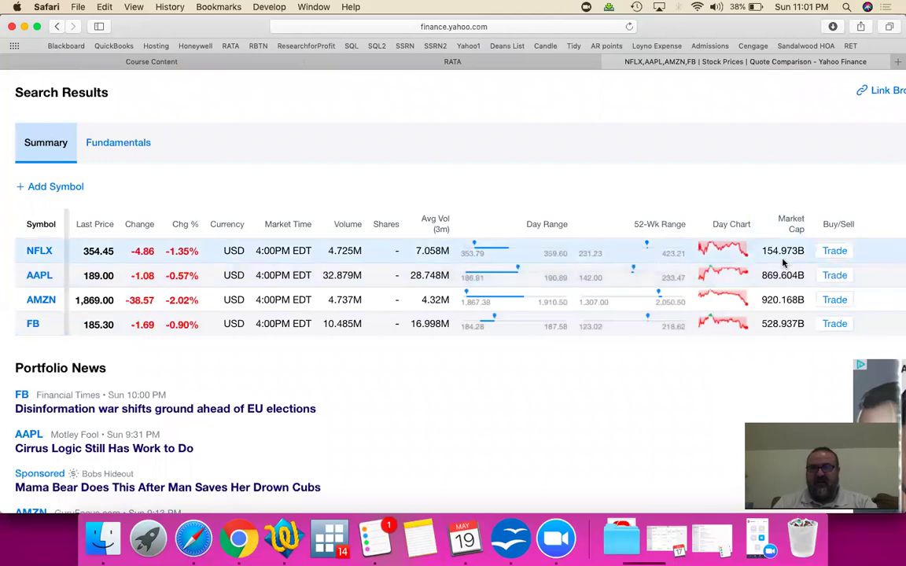
key(super+Tab)
text(155)
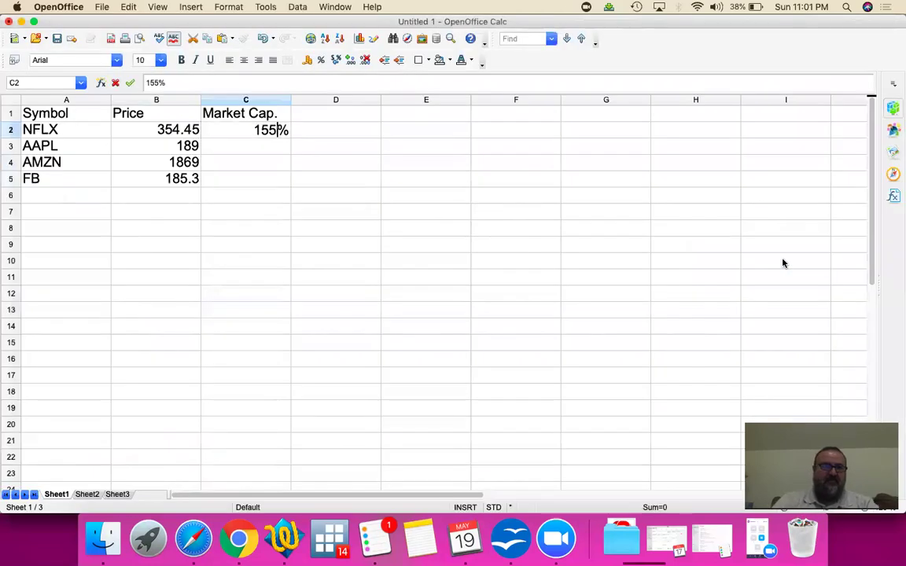
key(Return)
key(Up)
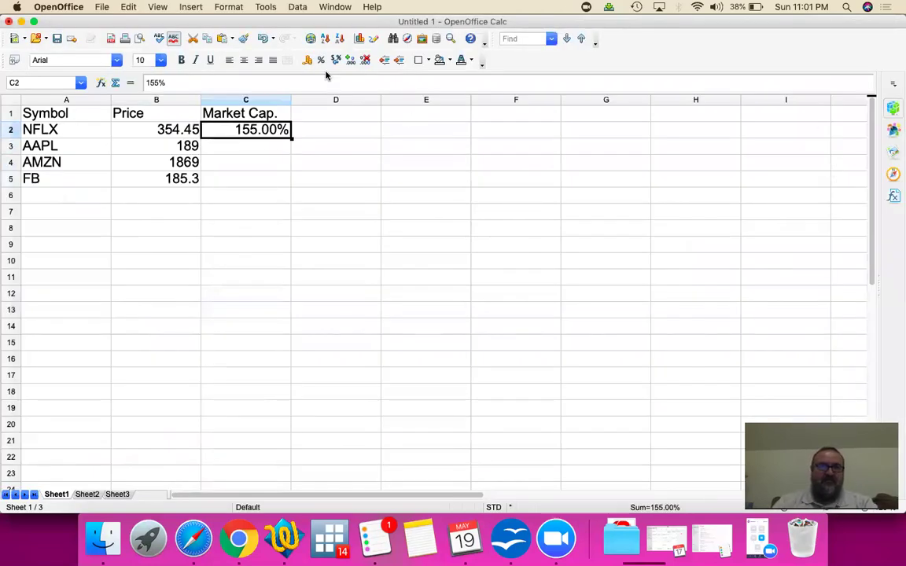
click(307, 61)
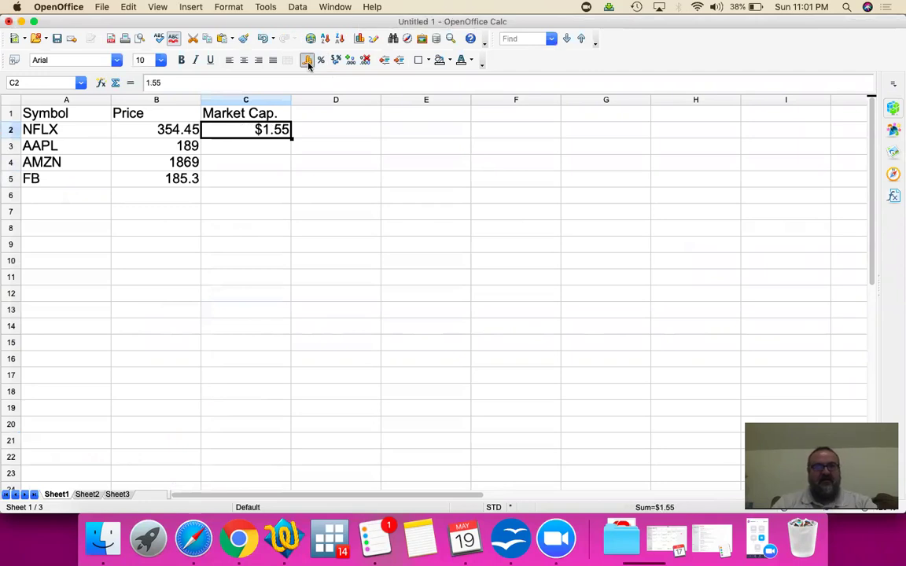
text(155)
key(Return)
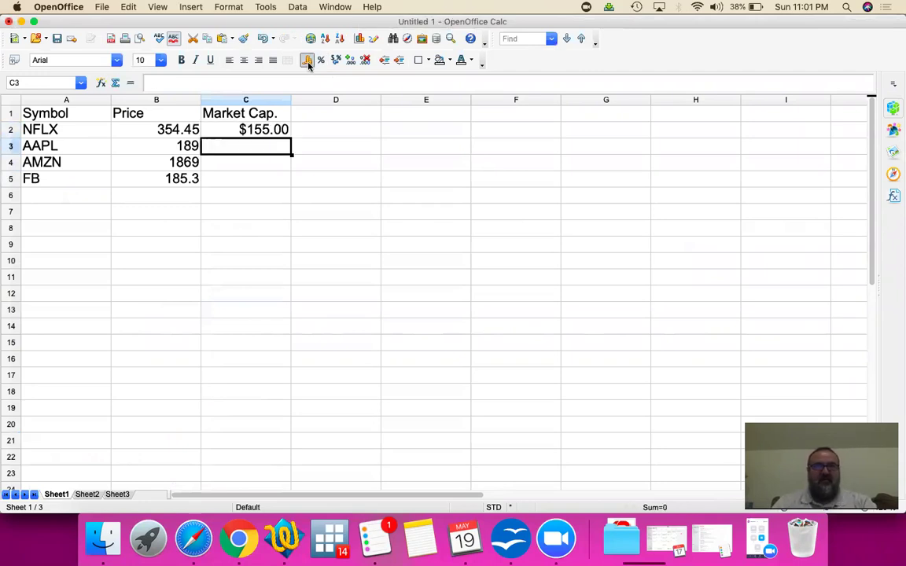
key(super+Tab)
key(super+Tab)
key(Up)
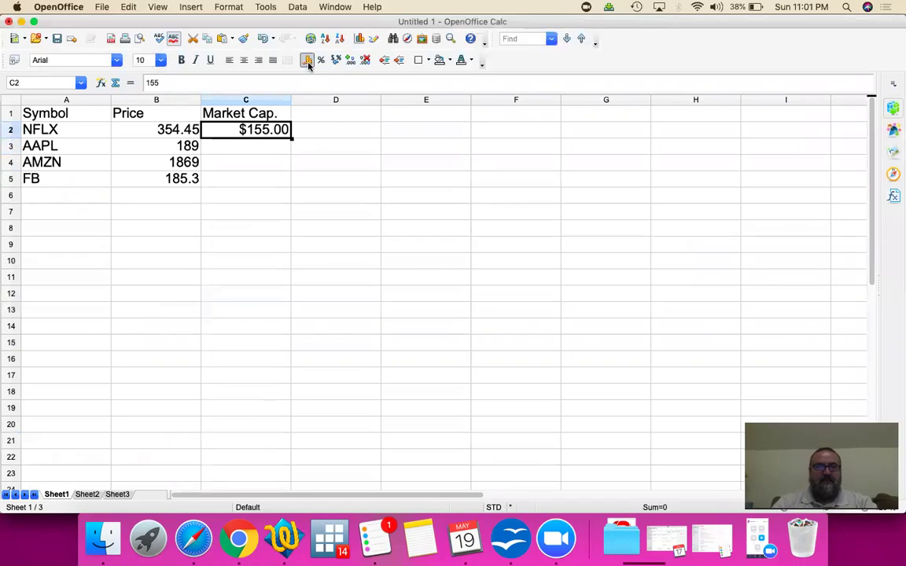
text(155)
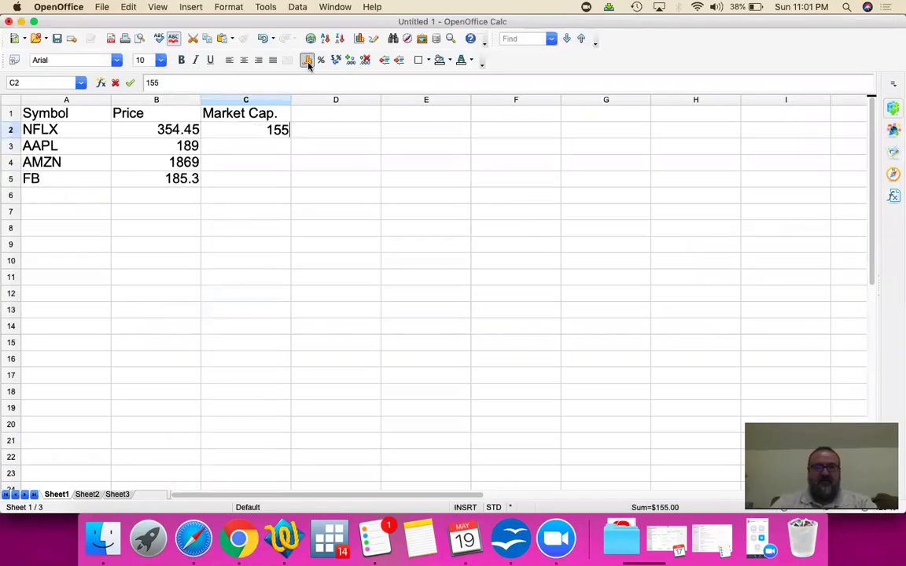
text(000000)
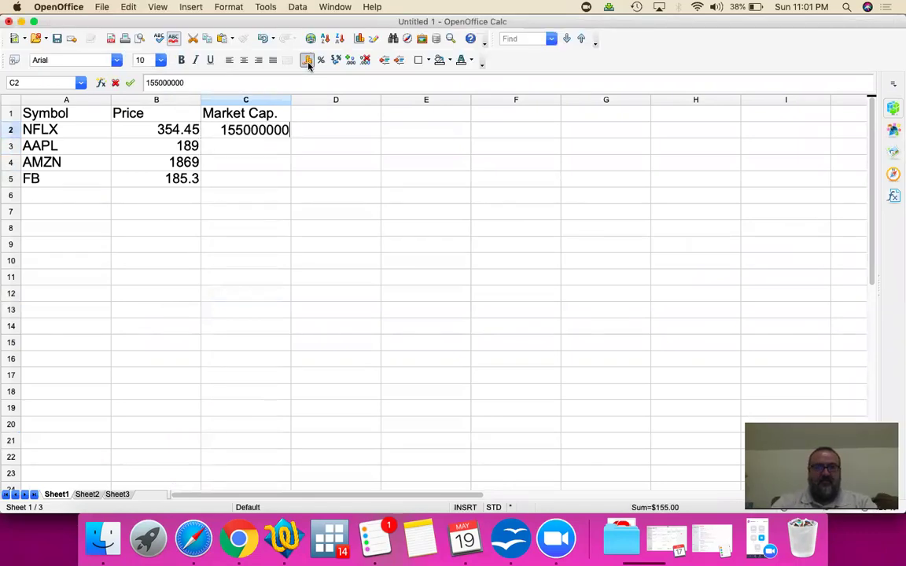
text(000)
key(Return)
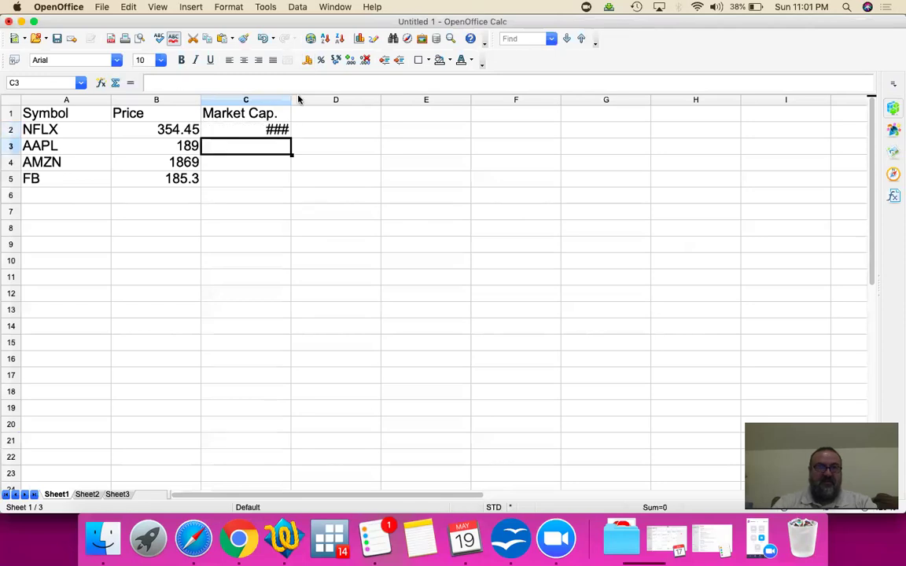
Widen column C and discard a mistaken 87000 entry in C3.
double_click(290, 98)
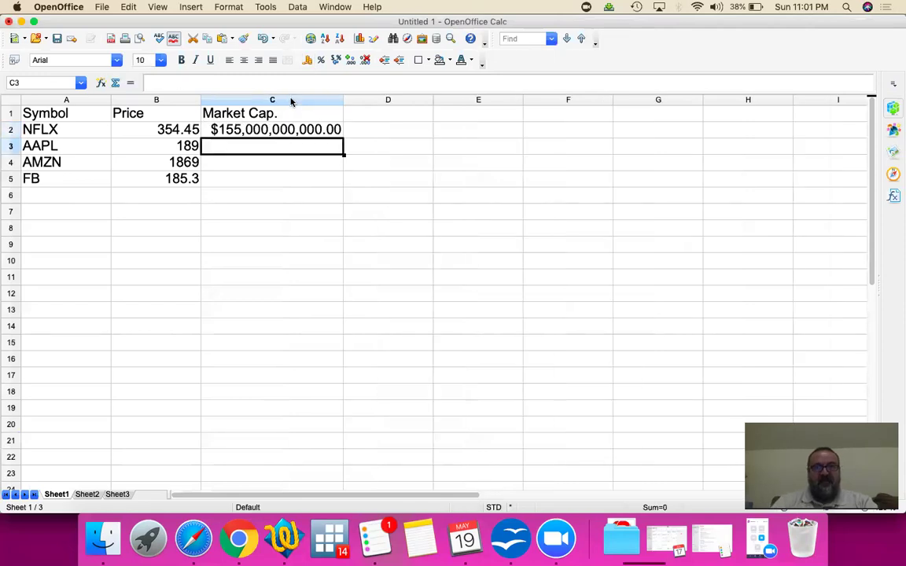
key(Up)
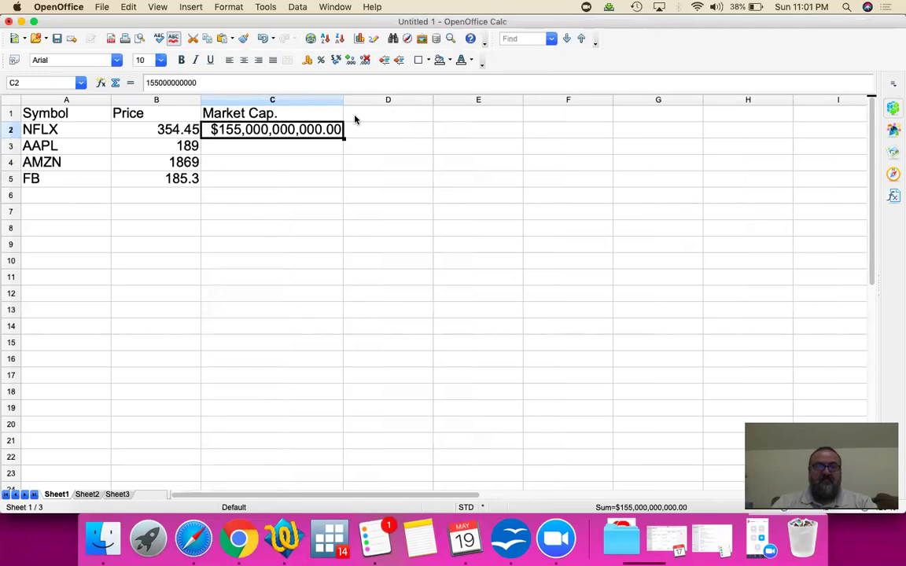
key(Down)
key(super+Tab)
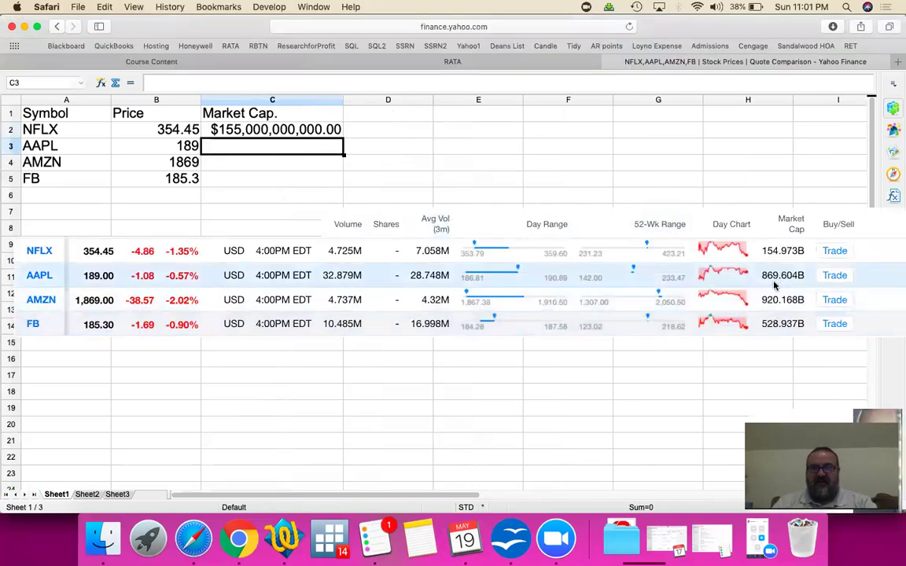
key(super+Tab)
text(8700)
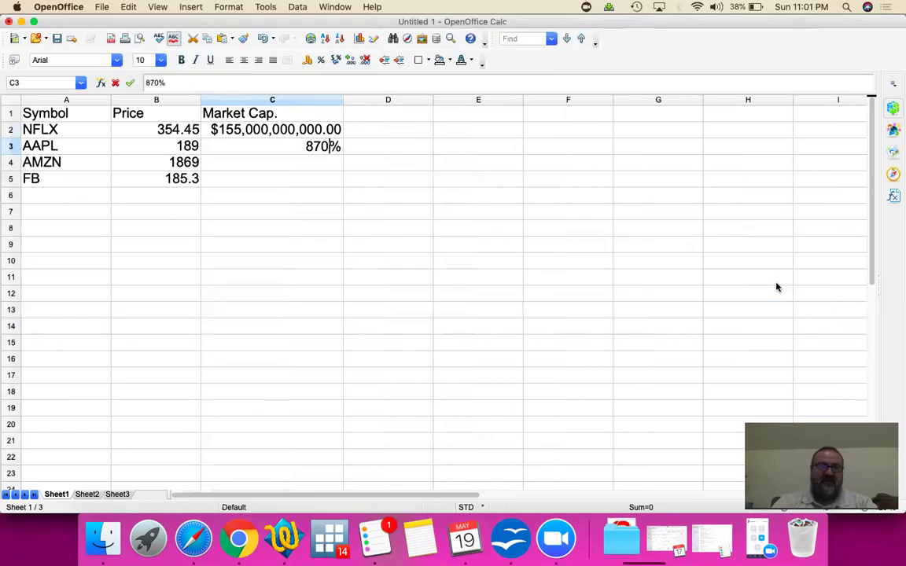
text(0)
key(Escape)
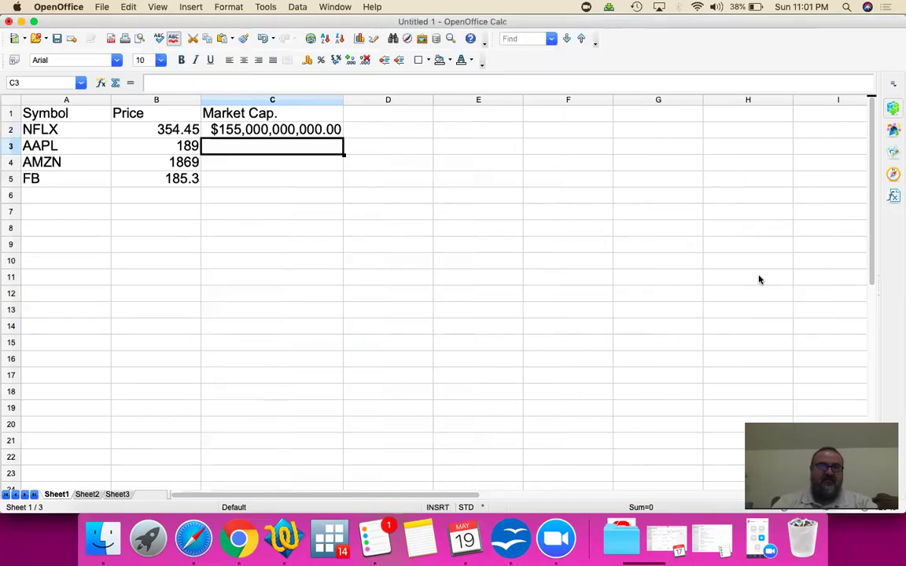
key(shift+Down)
key(shift+Down)
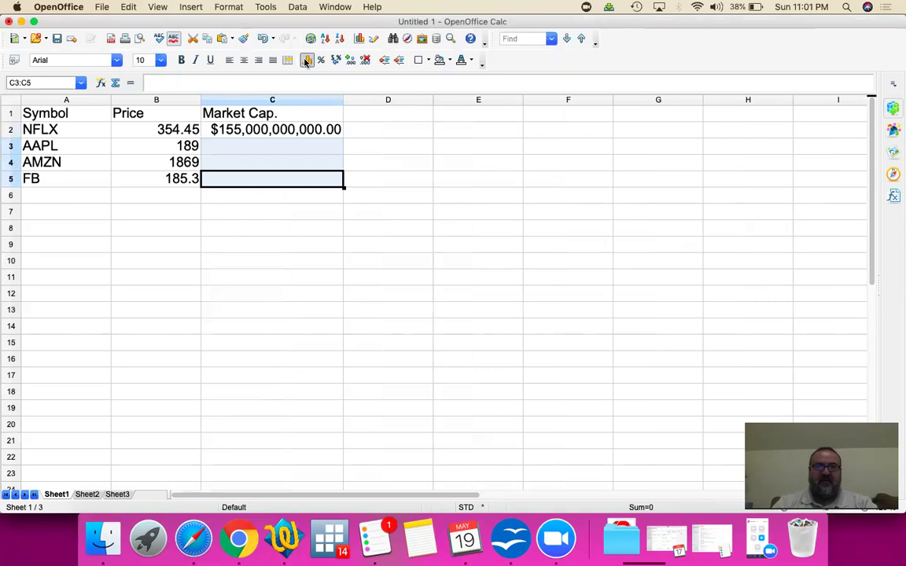
key(Left)
key(Up)
key(Up)
key(Right)
text(870000000000)
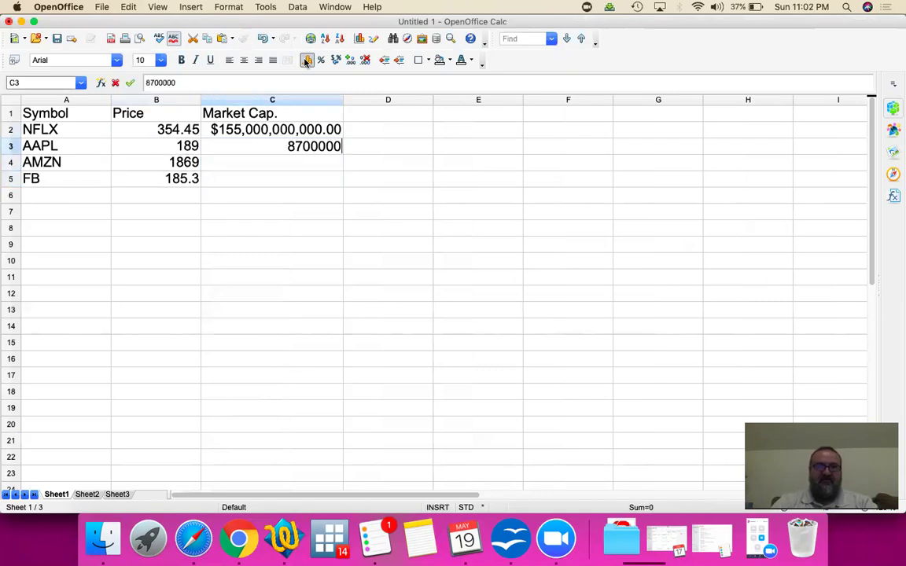
key(Return)
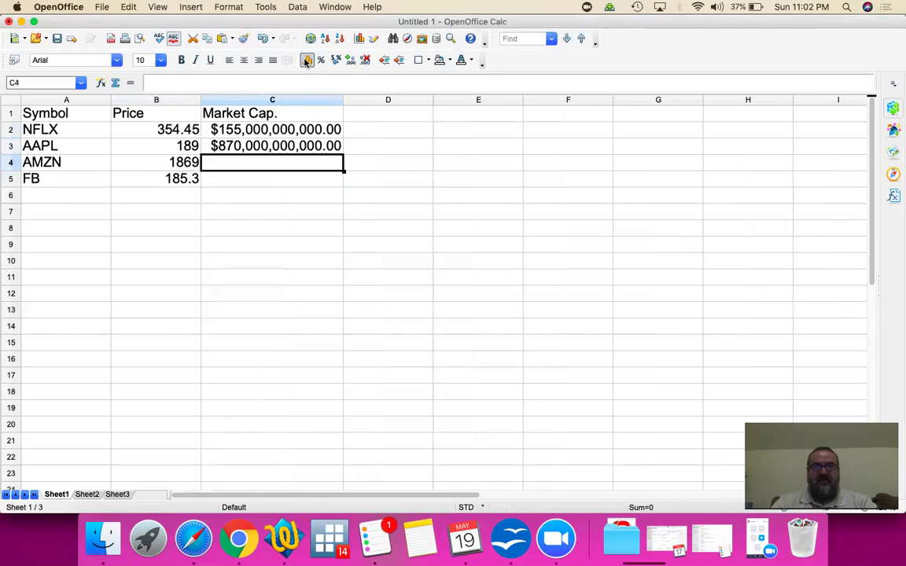
key(super+Tab)
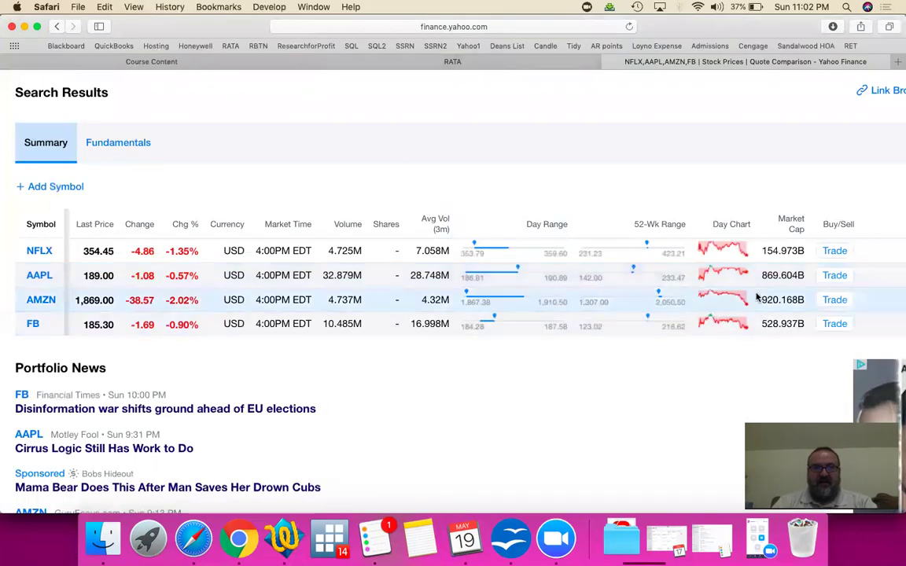
key(super+Tab)
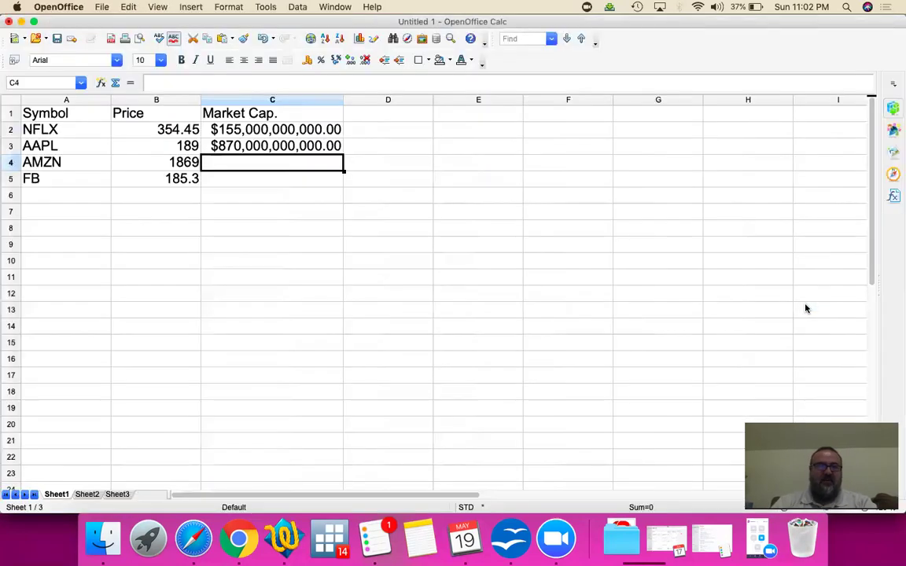
text(920000)
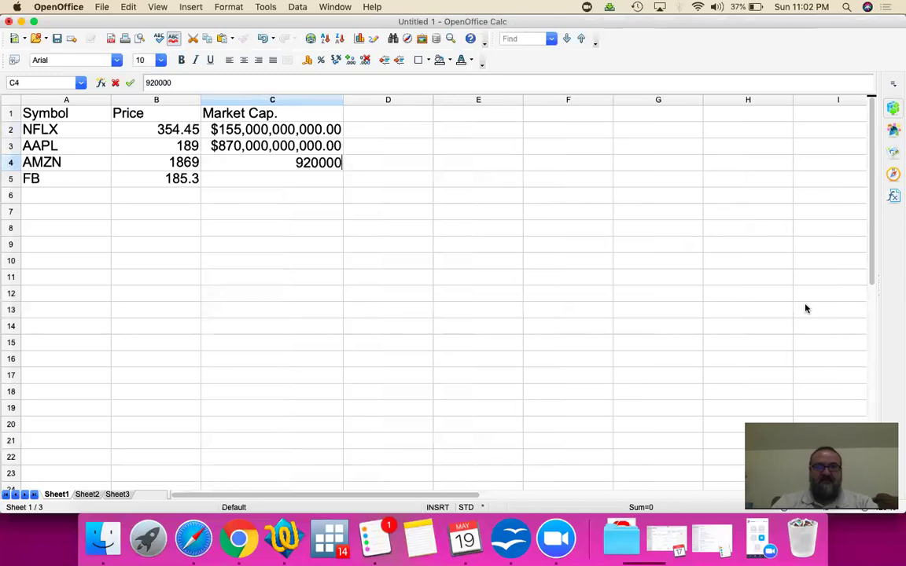
text(000000)
key(Return)
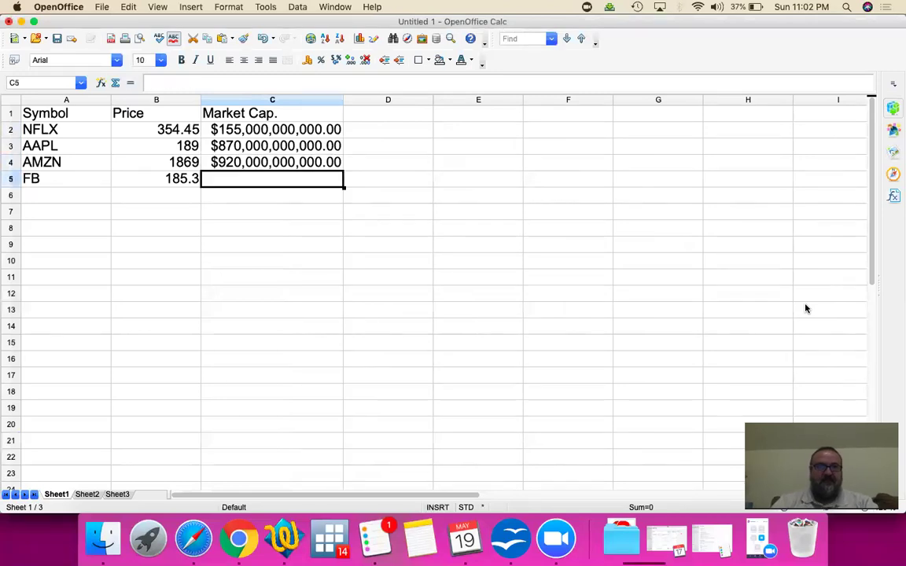
key(super+Tab)
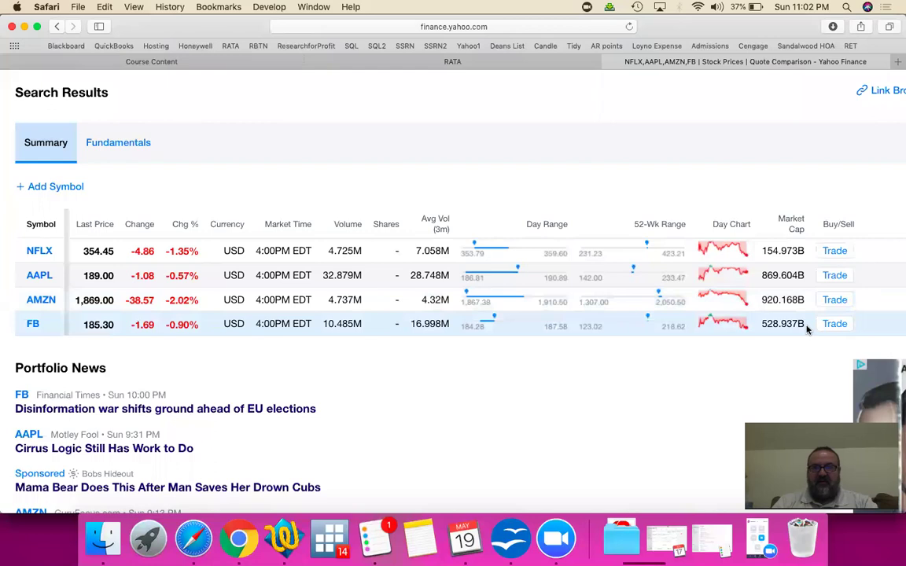
key(super+Tab)
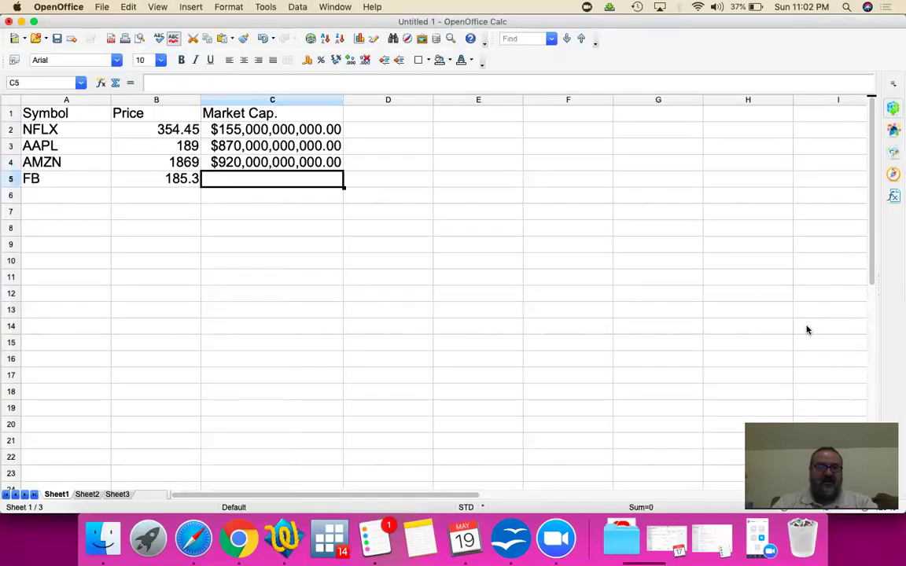
text(529000000)
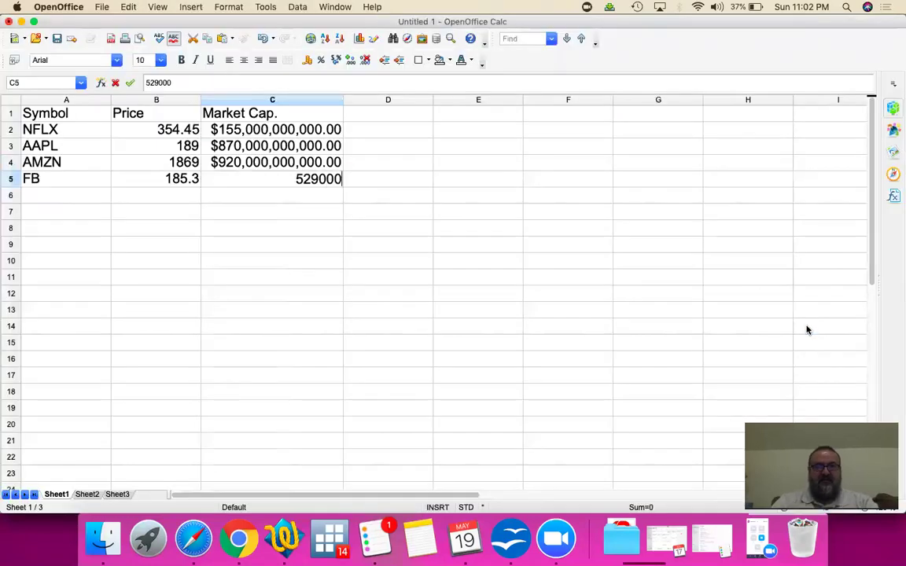
key(Return)
key(Return)
Enter =SUM(C2:C5) in C7 and widen column C to show $2,474,000,000,000.00.
text(=sum()
key(Up)
key(Up)
key(shift+Up)
key(shift+Up)
key(shift+Up)
key(shift+Up)
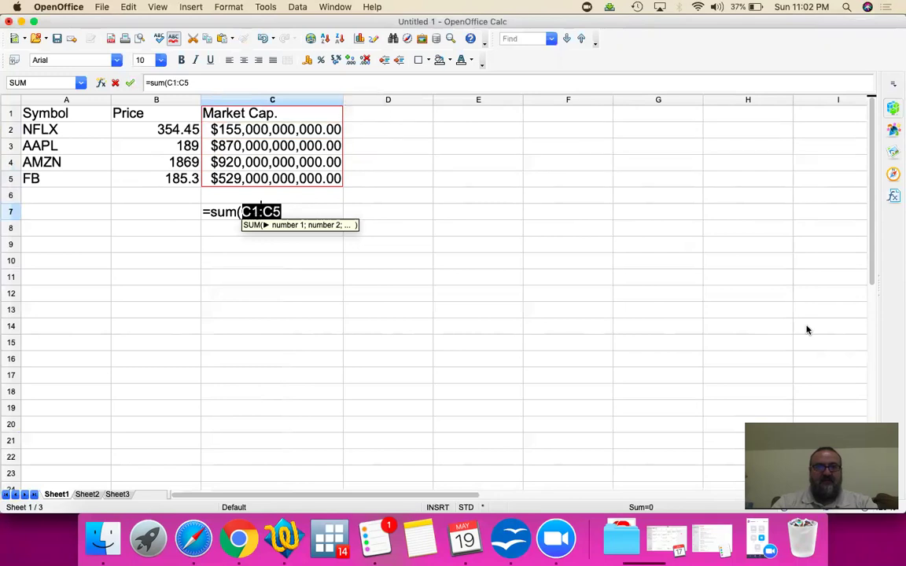
key(shift+Down)
text())
key(Return)
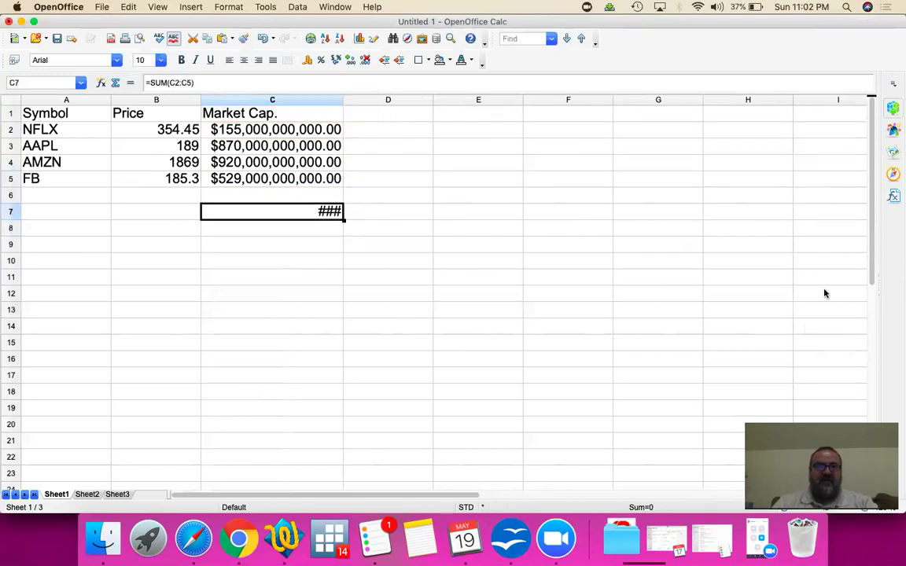
drag(343, 97, 366, 101)
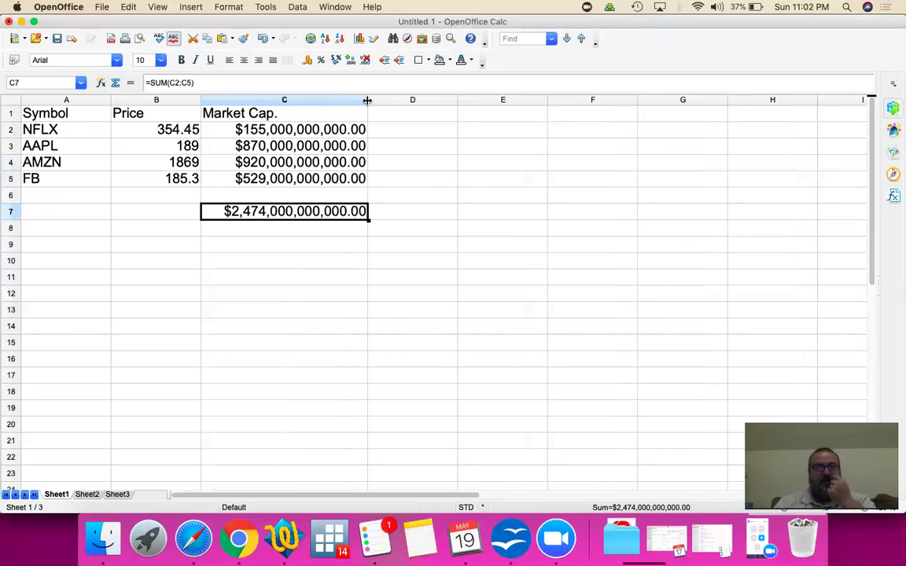
Add the Weight heading in D1 and NFLX's weight =C2/C7 as a percentage.
key(Right)
key(Up)
key(Up)
key(Up)
key(Up)
key(Up)
key(Up)
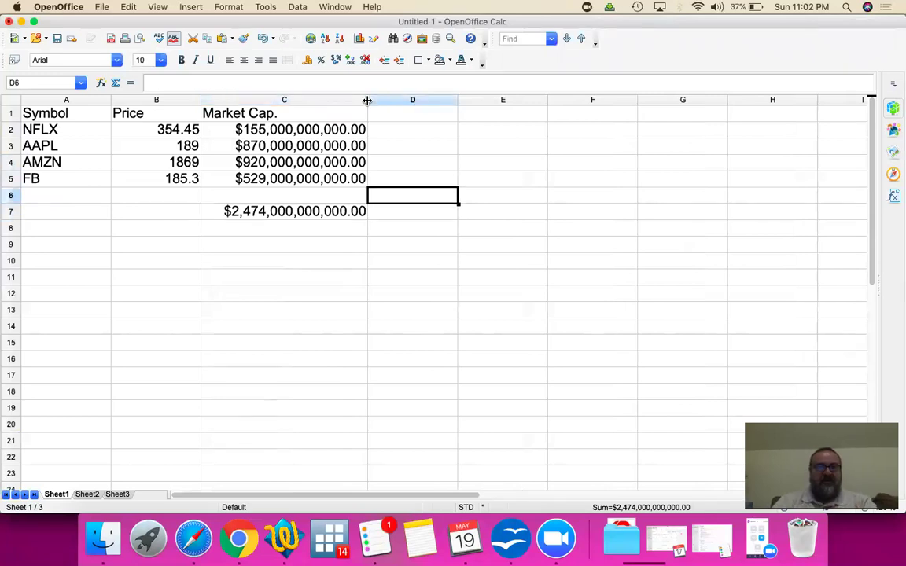
text(Weight)
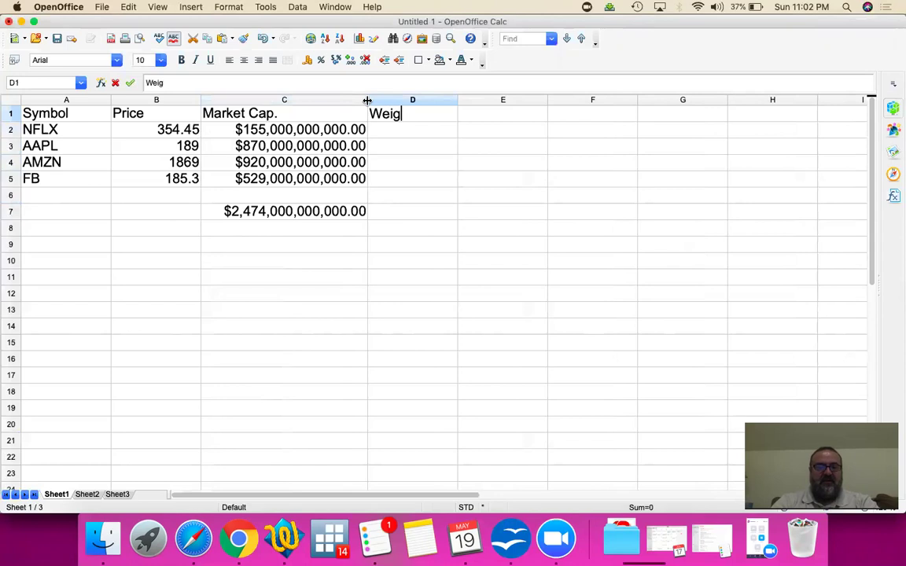
key(Return)
text(=)
key(Left)
text(/)
key(Left)
key(Down)
key(Down)
key(Down)
key(Down)
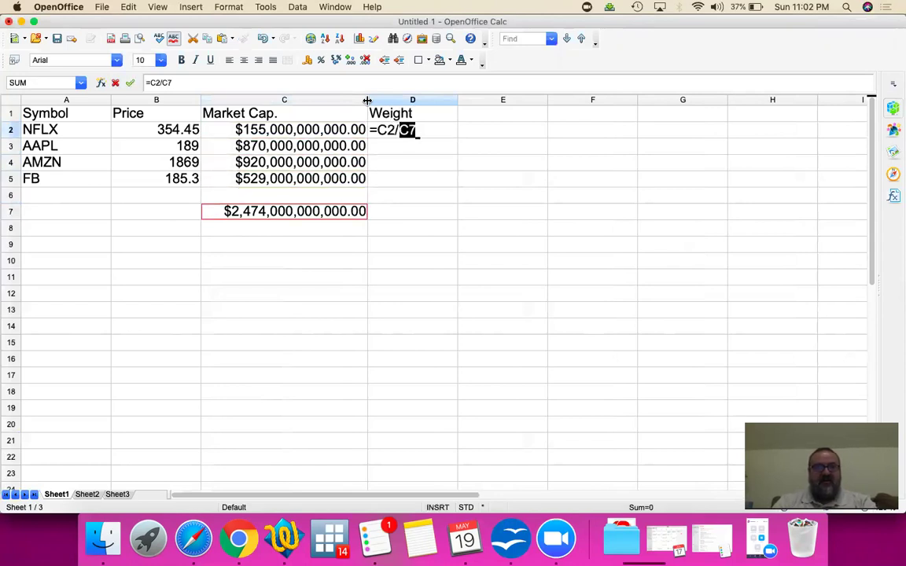
key(Return)
key(Up)
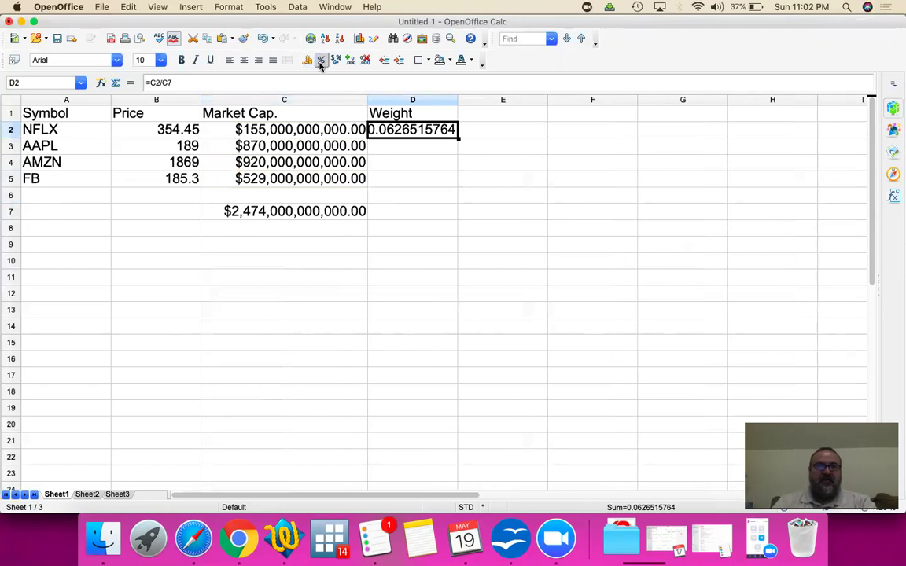
click(321, 60)
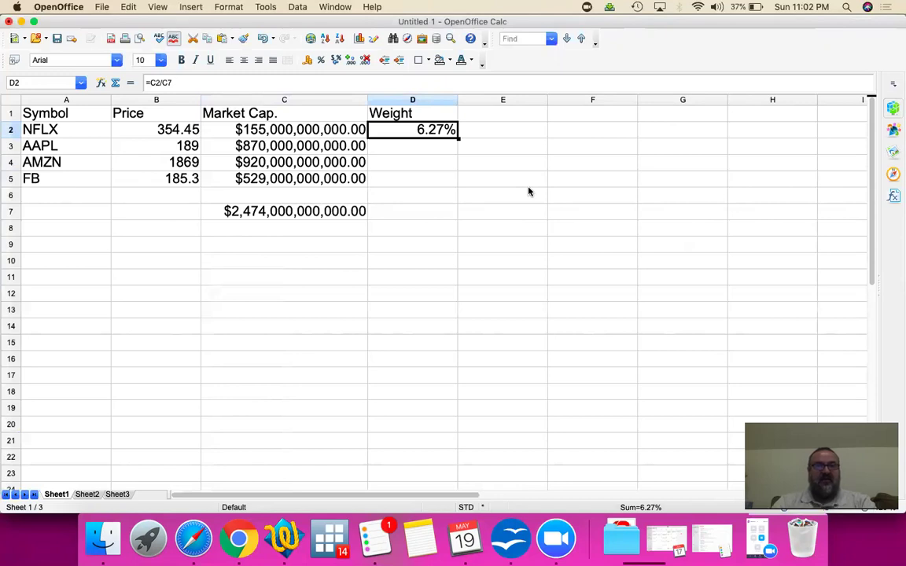
Enter AAPL's weight =C3/C7 in D3, formatted as a percentage.
key(Down)
text(=)
key(Left)
text(/)
key(Down)
key(Down)
key(Down)
key(Down)
key(Return)
key(Up)
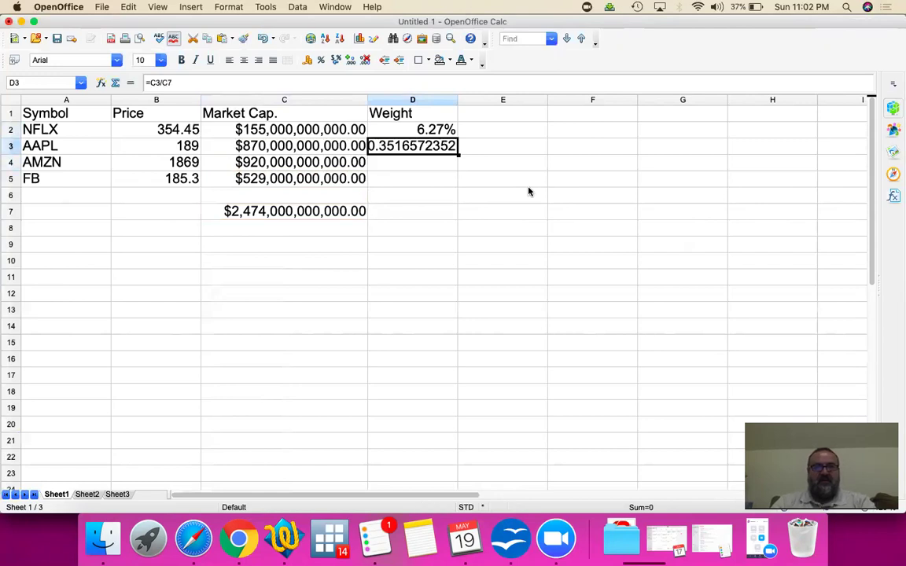
click(322, 61)
Enter AMZN's weight formula =C4/C7 in D4.
key(Down)
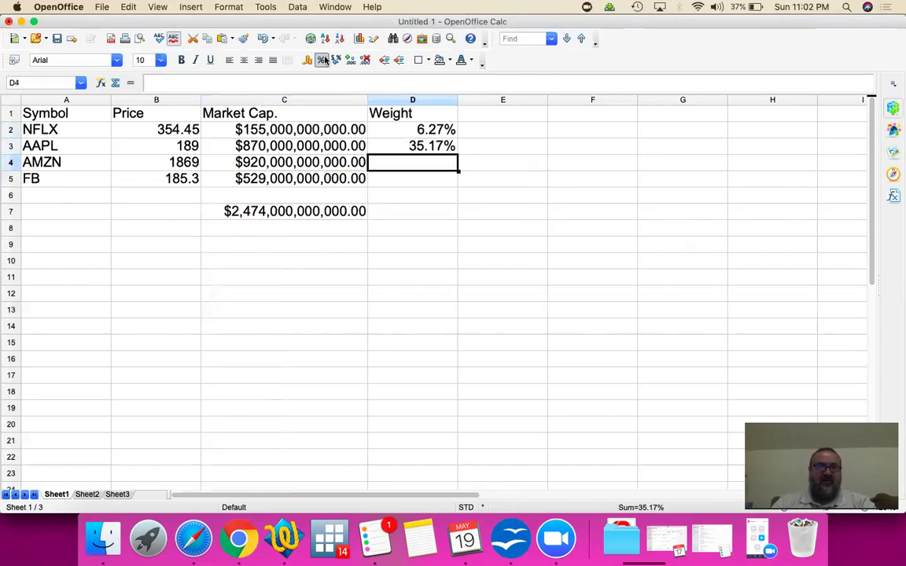
key(shift+Down)
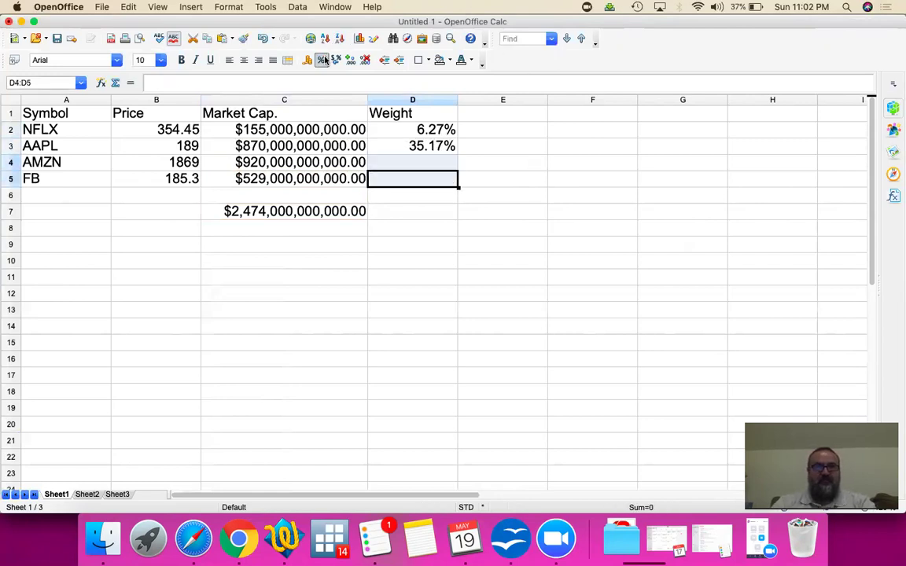
key(Up)
text(=)
key(Left)
text(/)
key(Down)
key(Down)
key(Down)
key(Return)
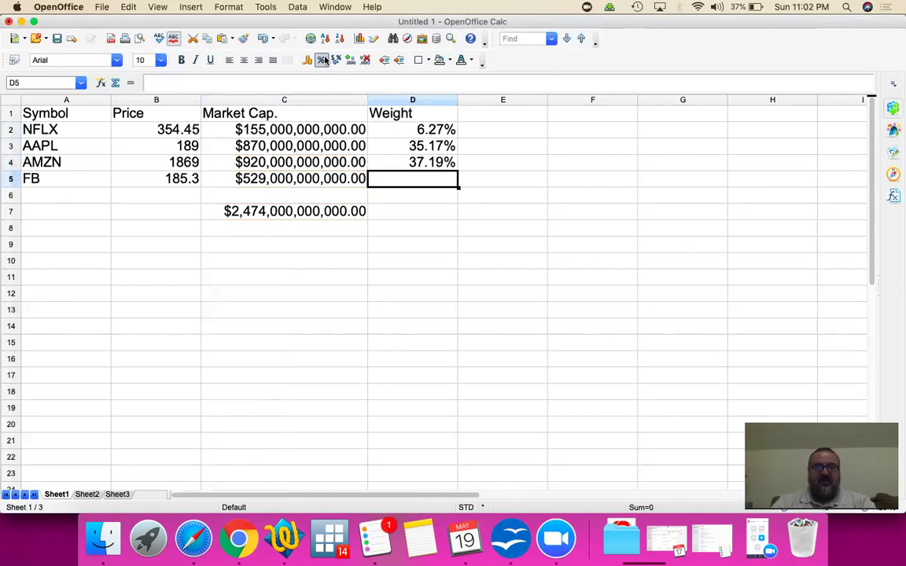
Enter FB's weight formula =C5/C7 in D5.
text(=)
key(Left)
text(/)
key(Down)
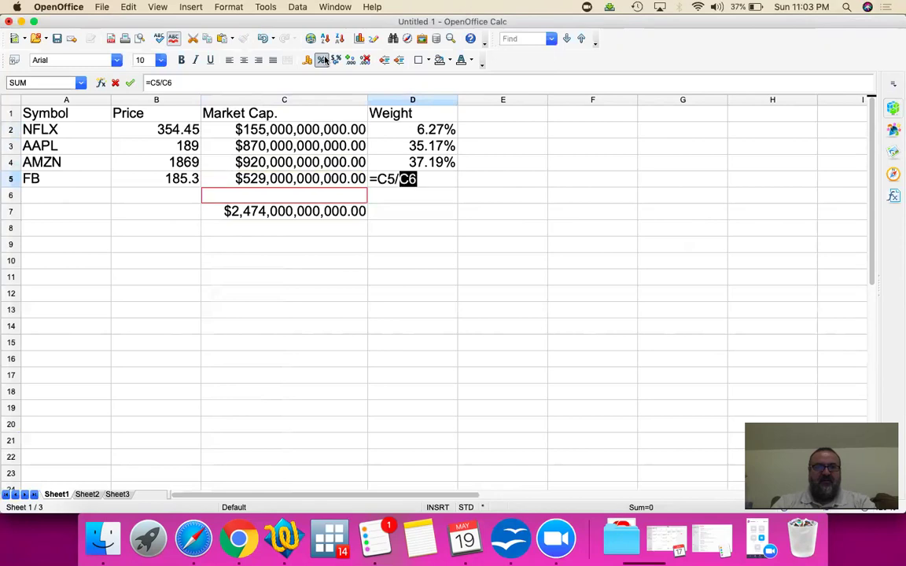
key(Down)
key(Return)
key(Up)
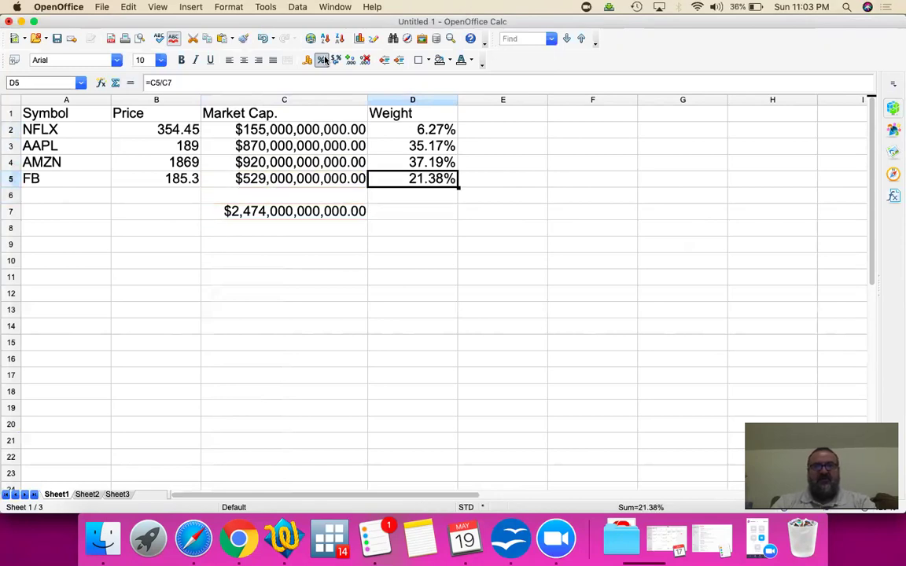
key(Up)
key(Up)
key(Up)
key(Right)
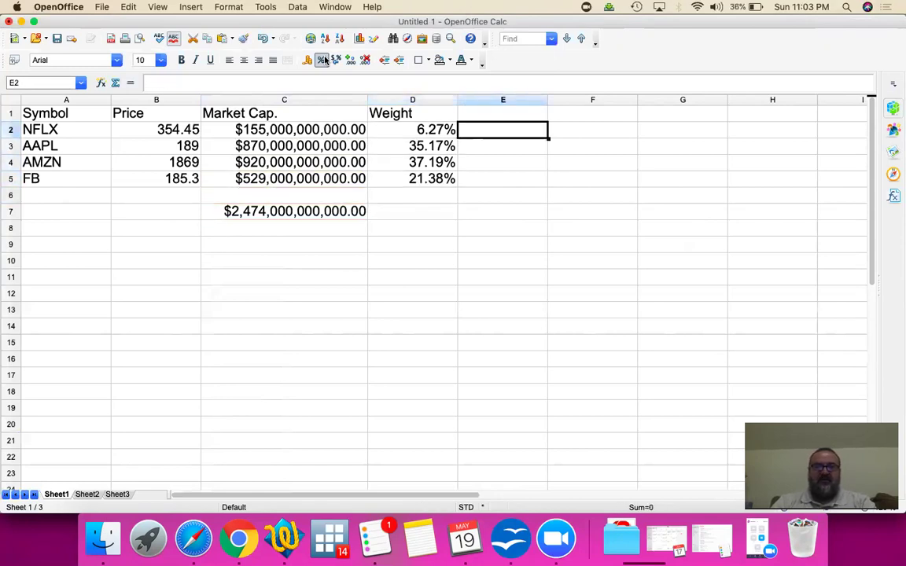
Enter NFLX's weighted price, price times weight, in E2 as currency ($22.21).
text(=)
key(Left)
key(Left)
key(Left)
text(*)
key(Left)
key(Return)
key(Up)
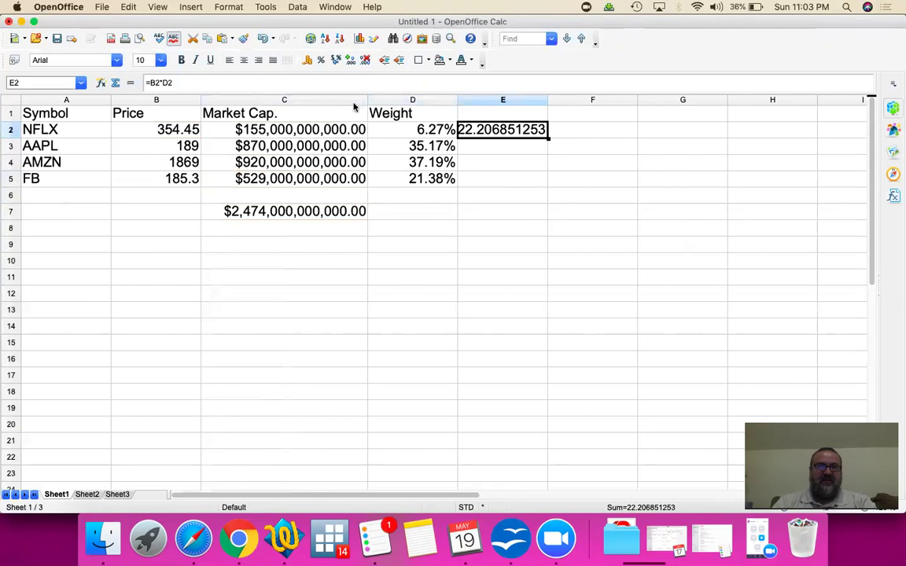
click(306, 62)
Copy the weighted-price formula into E3:E5, giving $66.46, $695.02 and $39.62.
key(super+c)
key(Down)
key(shift+Down)
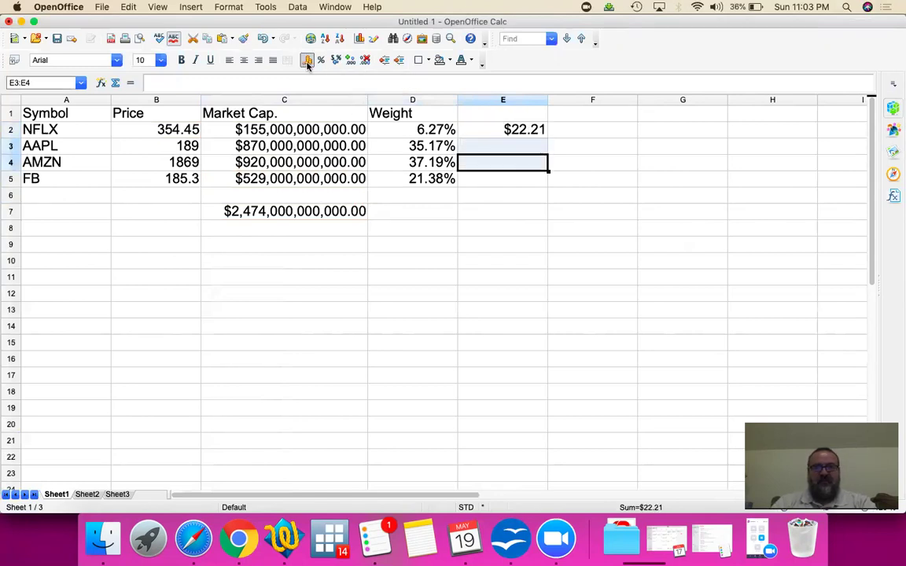
key(shift+Down)
key(super+v)
key(Up)
key(Up)
key(Up)
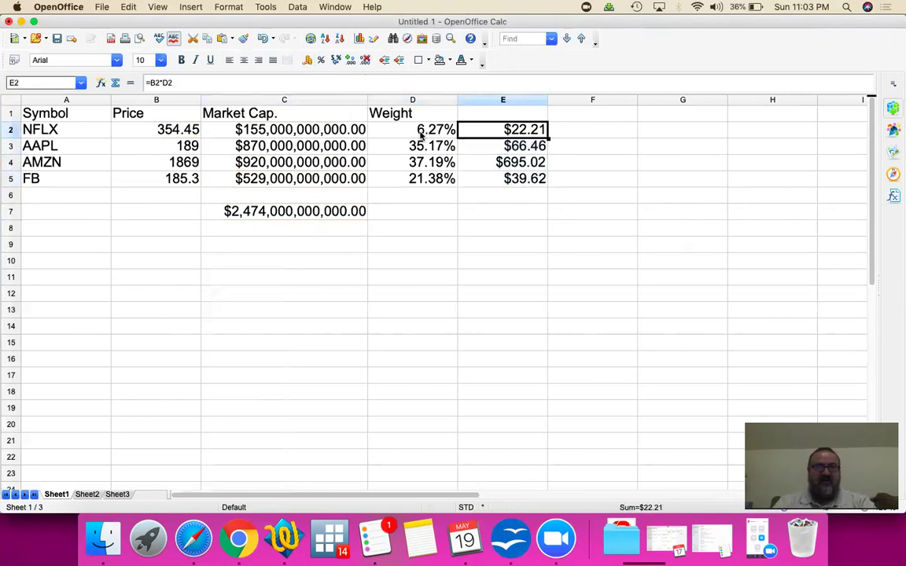
click(381, 126)
key(F2)
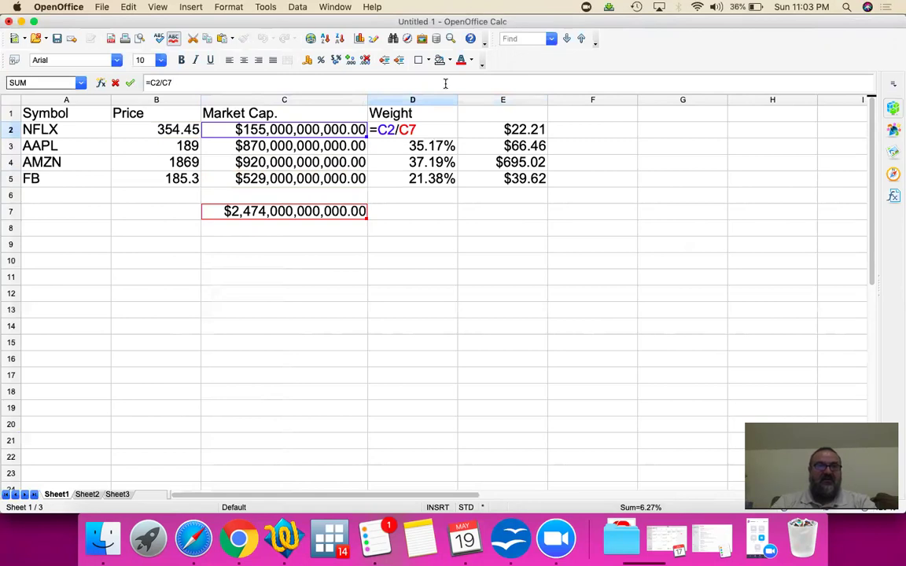
key(Return)
key(F2)
key(Return)
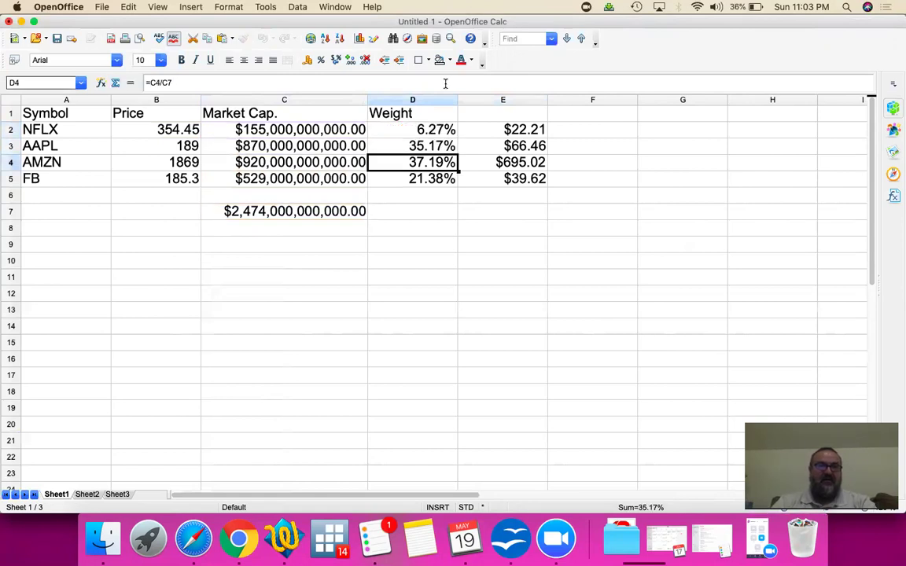
key(F2)
key(Return)
key(F2)
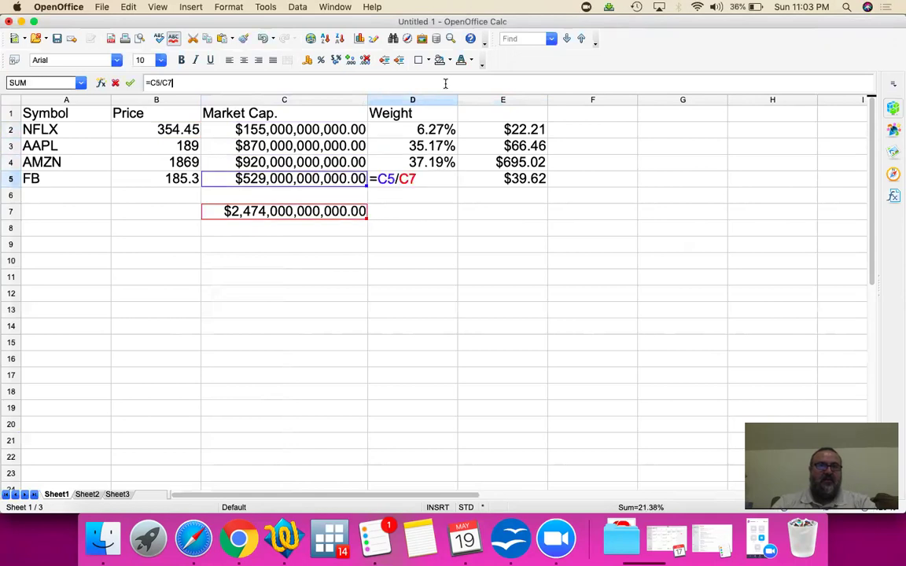
key(Return)
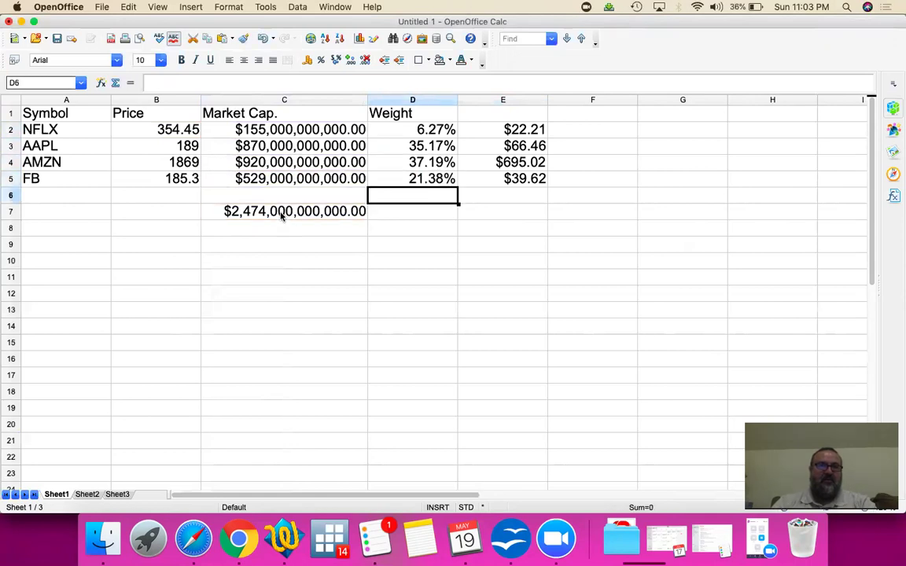
click(257, 202)
key(F2)
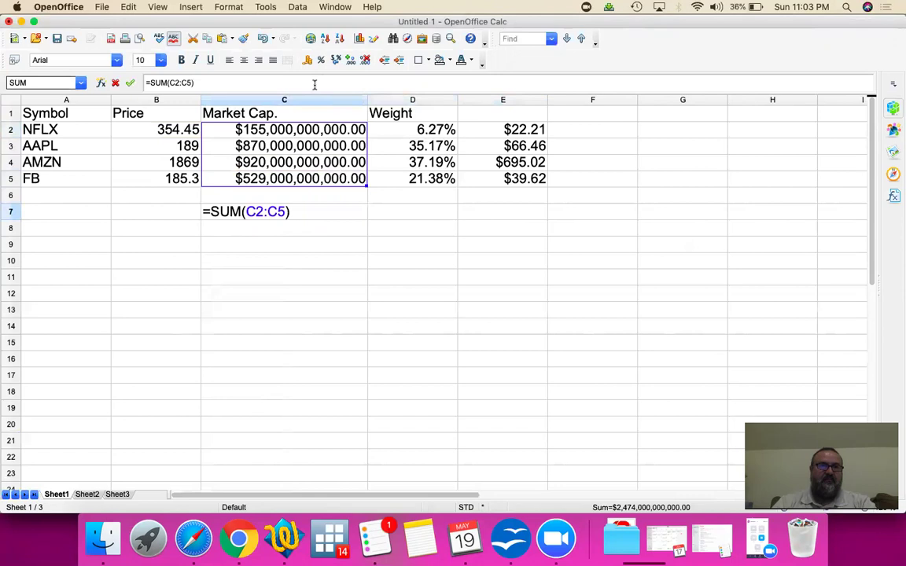
key(Return)
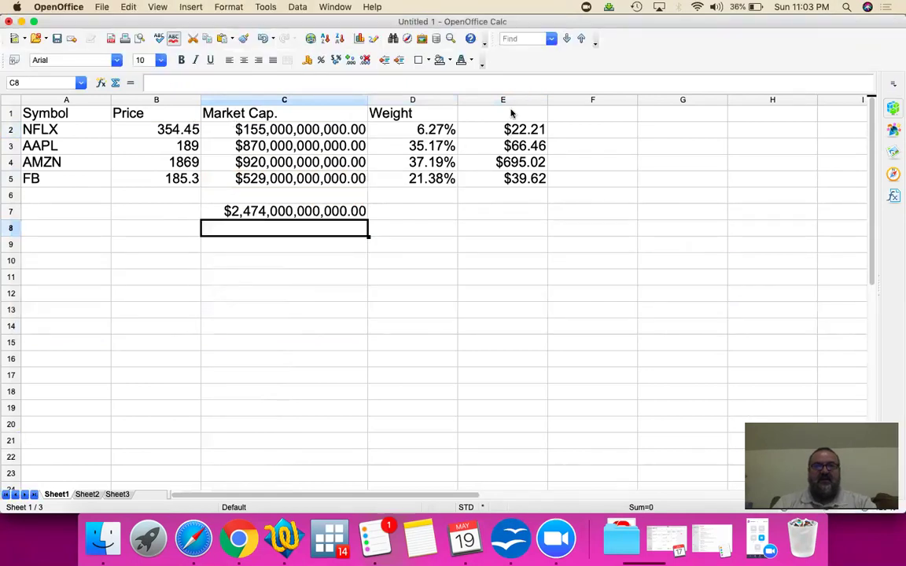
Enter the heading 'Weighted price' in cell E1.
click(512, 114)
text(Weighted price)
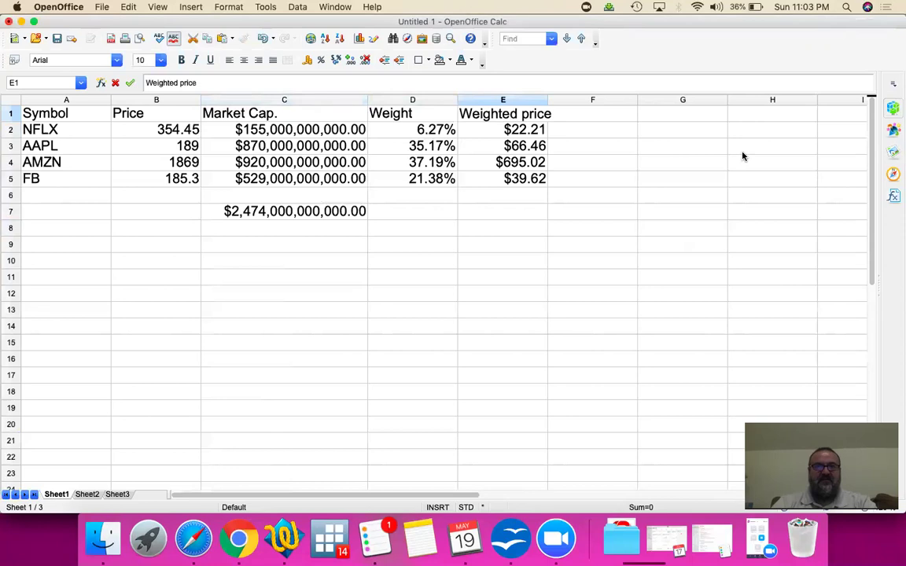
key(Return)
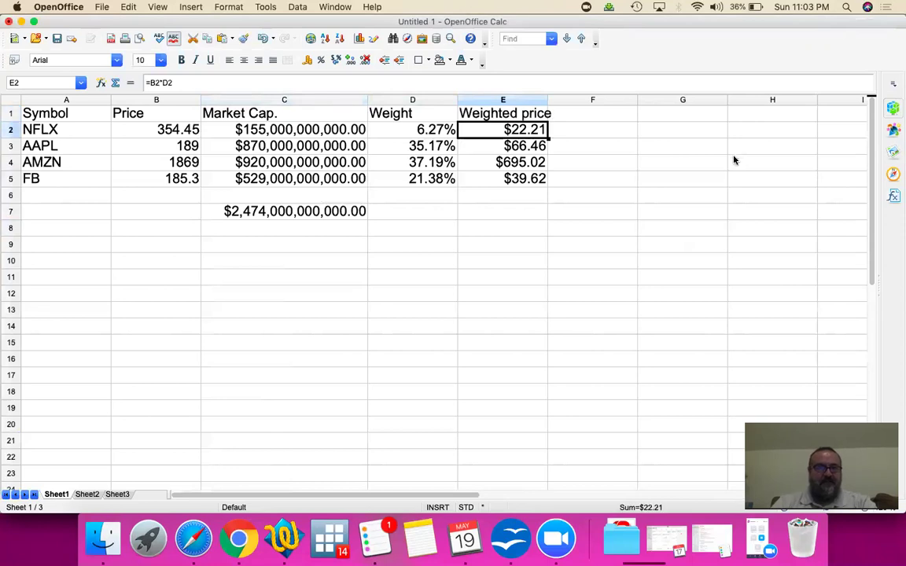
Review the weighted price formulas for NFLX, AAPL, AMZN and FB in E2–E5.
click(595, 82)
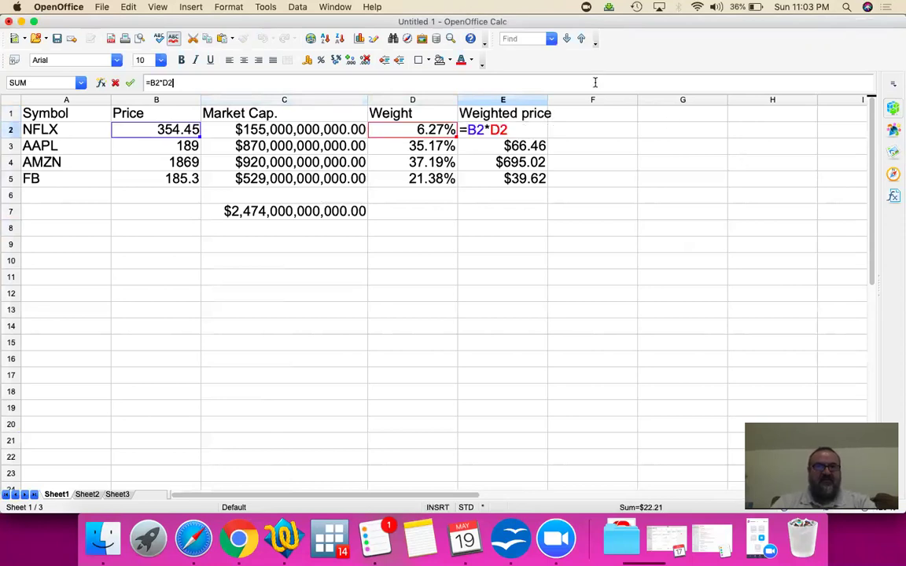
key(Return)
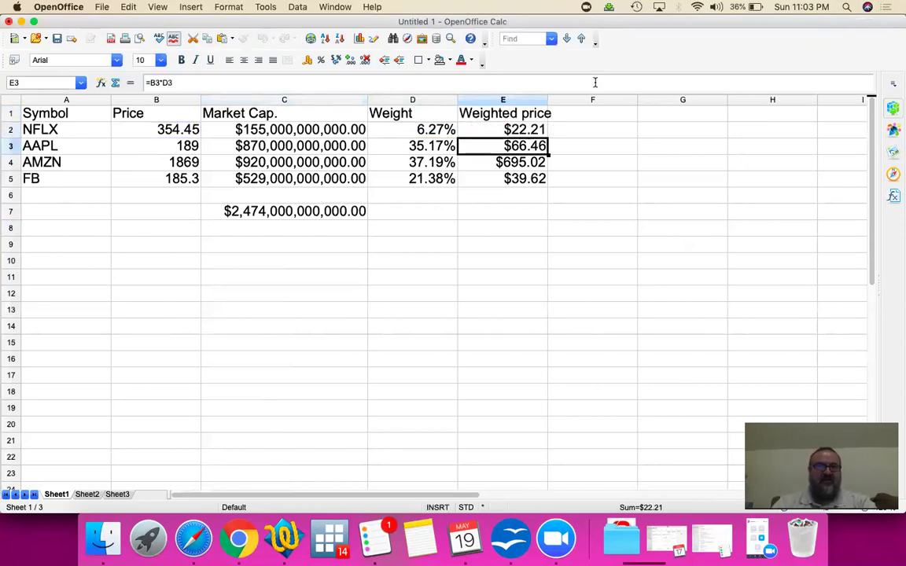
click(595, 82)
key(Return)
click(595, 81)
key(Return)
click(595, 82)
key(Return)
key(Return)
Enter =SUM(E2:E5) in E7 to total the weighted prices as $823.31.
text(=sum()
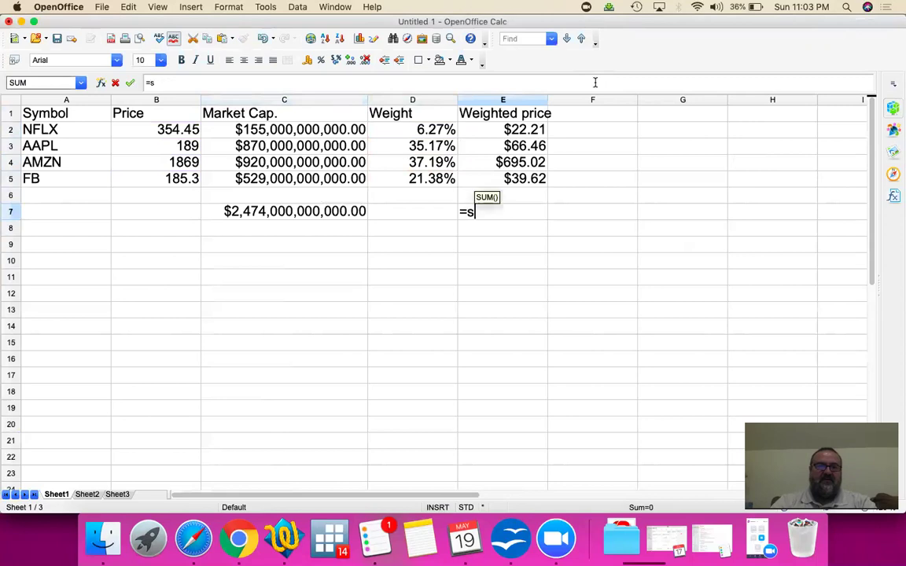
key(Up)
key(shift+Up)
key(shift+Up)
key(shift+Up)
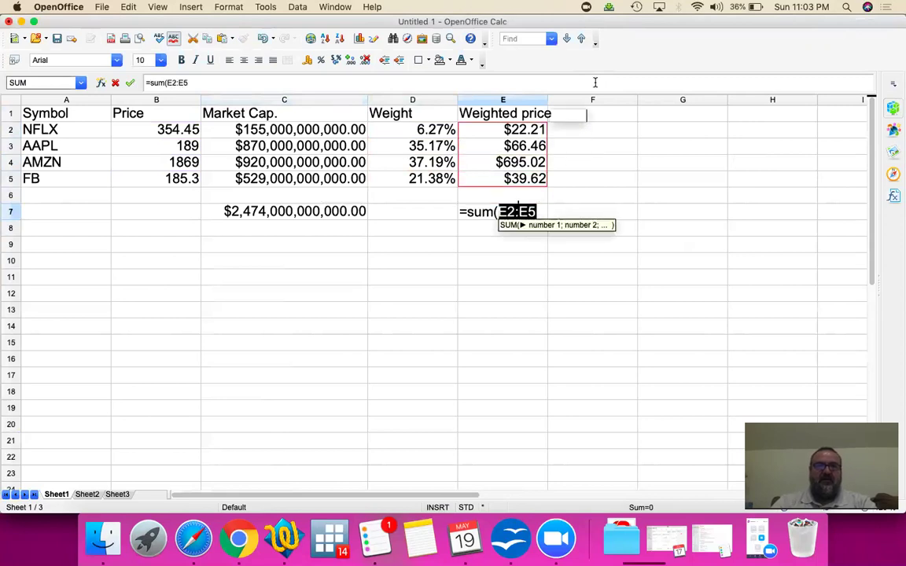
key(Return)
key(Up)
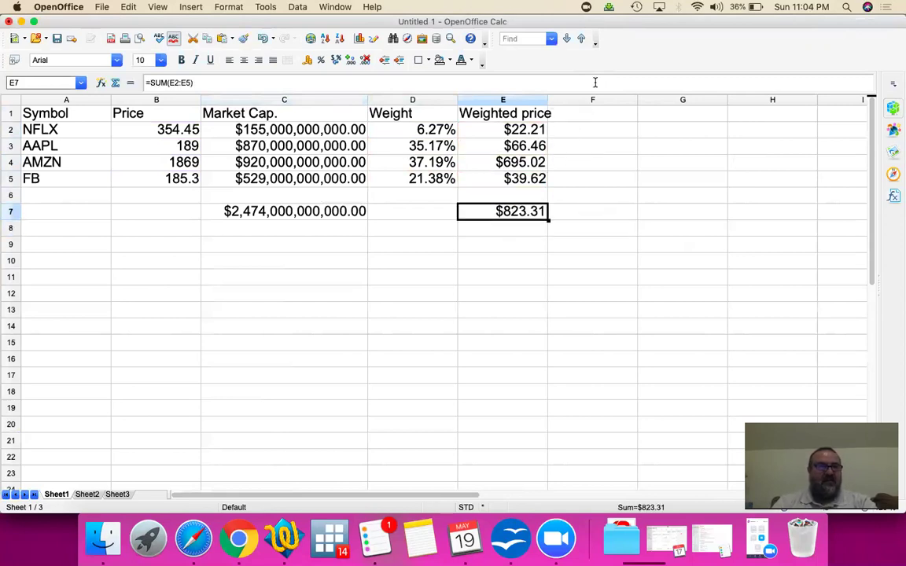